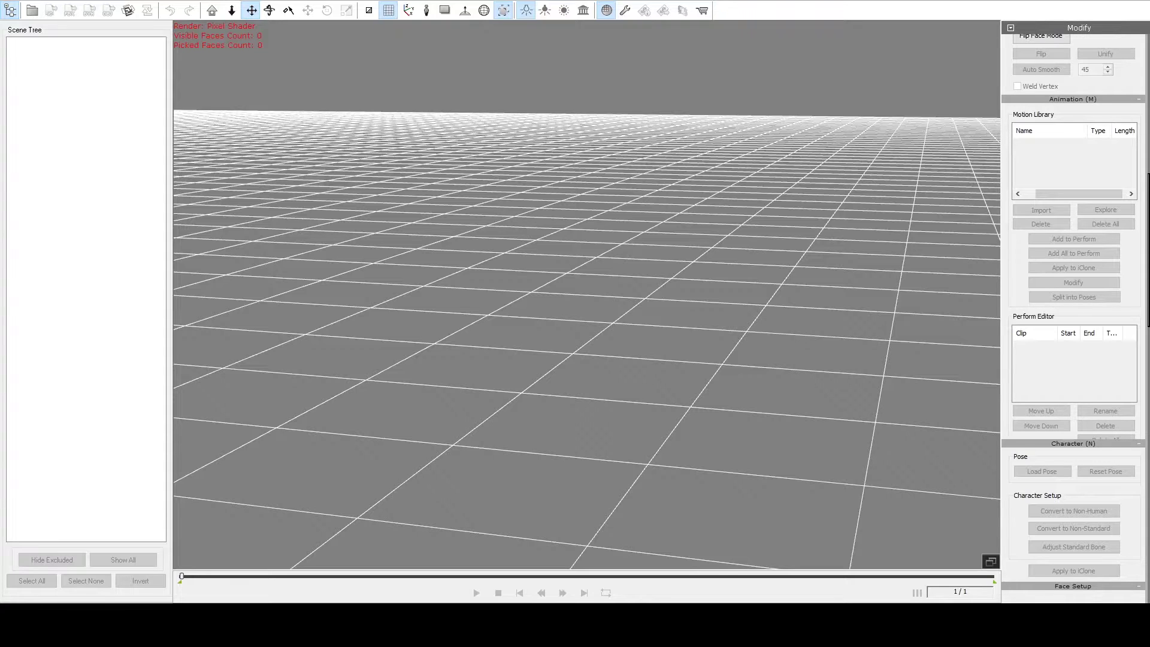
Step: Import the android character FBX without animation and start converting it to a non-standard character
left_click_drag(559, 295, 528, 268)
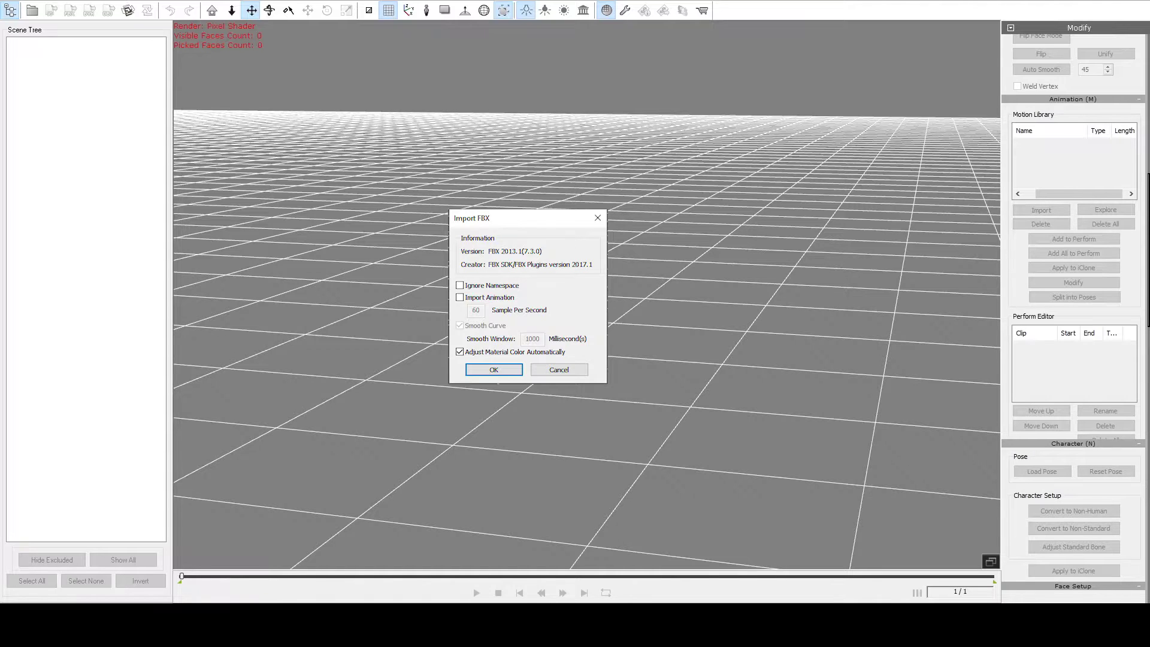
key("Return")
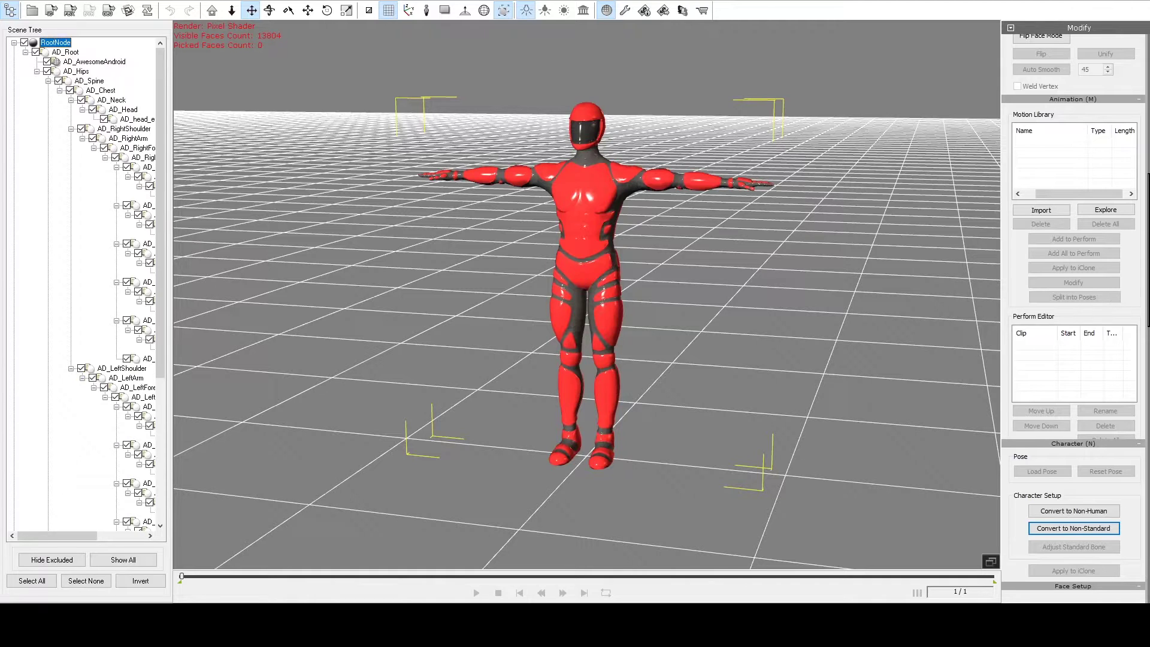
scroll(1075, 299, "down", 4)
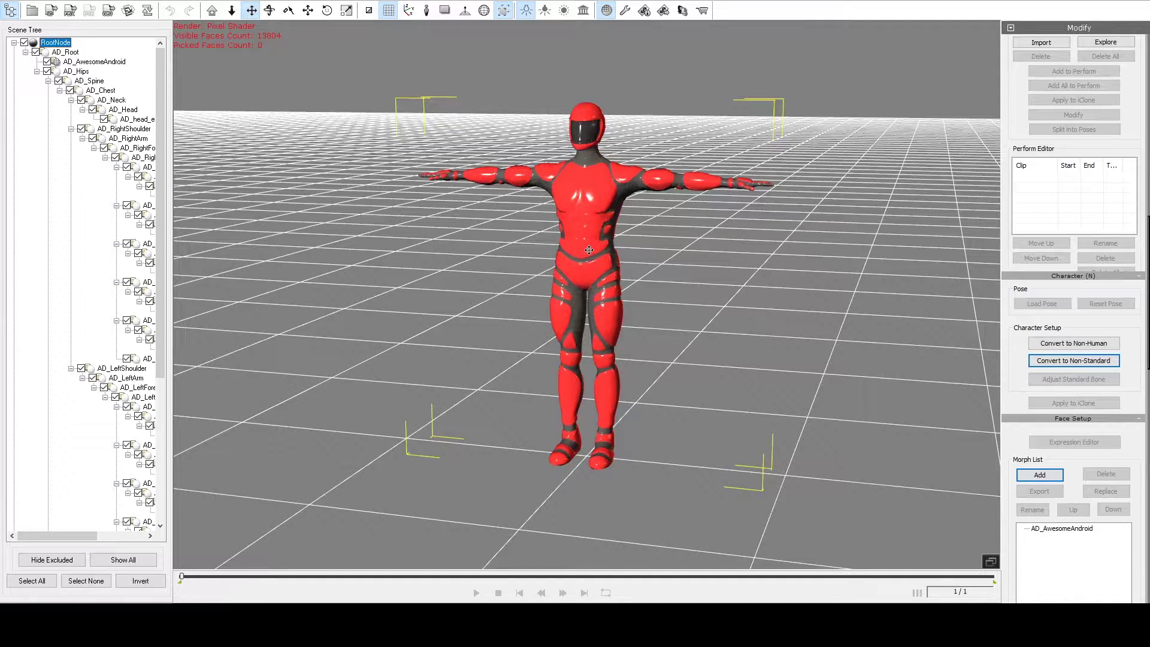
left_click(1073, 361)
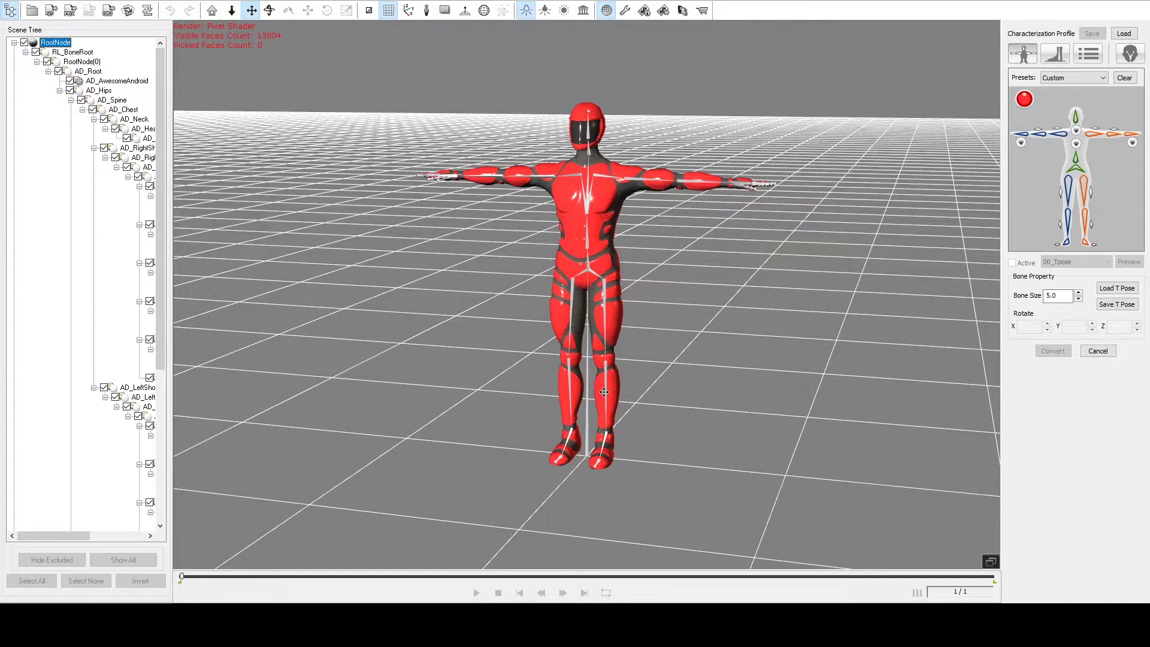
Step: Map the character's left and right toe bones and foot bones to their slots in the characterization profile
left_click(1094, 246)
left_click(600, 460)
left_click(1056, 244)
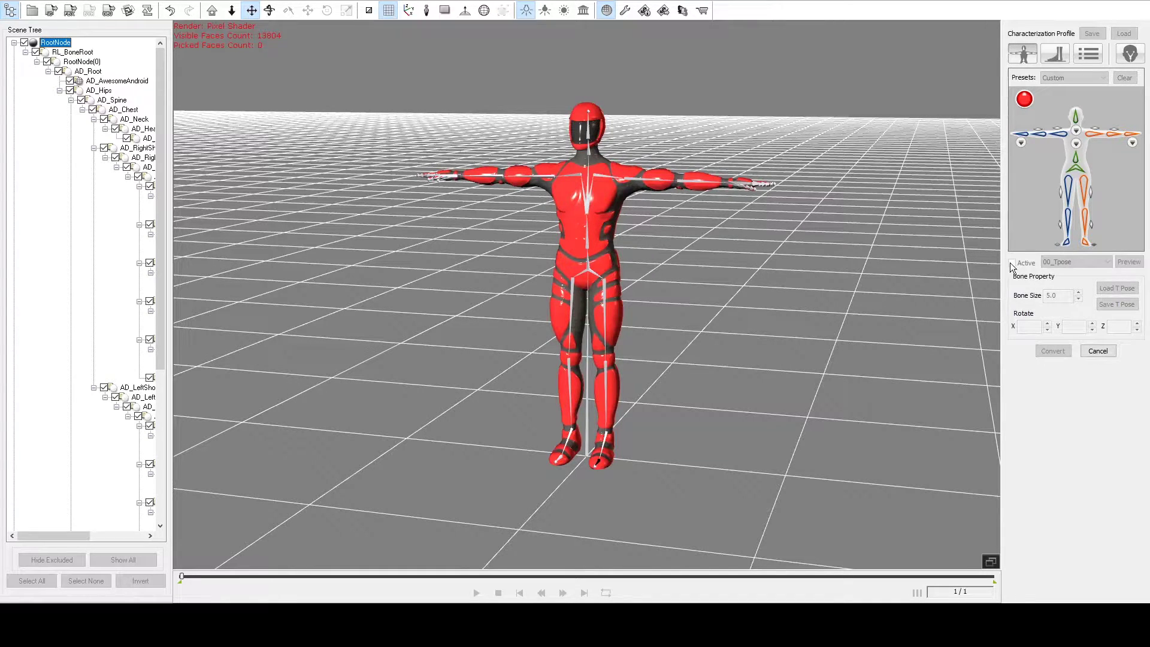
left_click(560, 457)
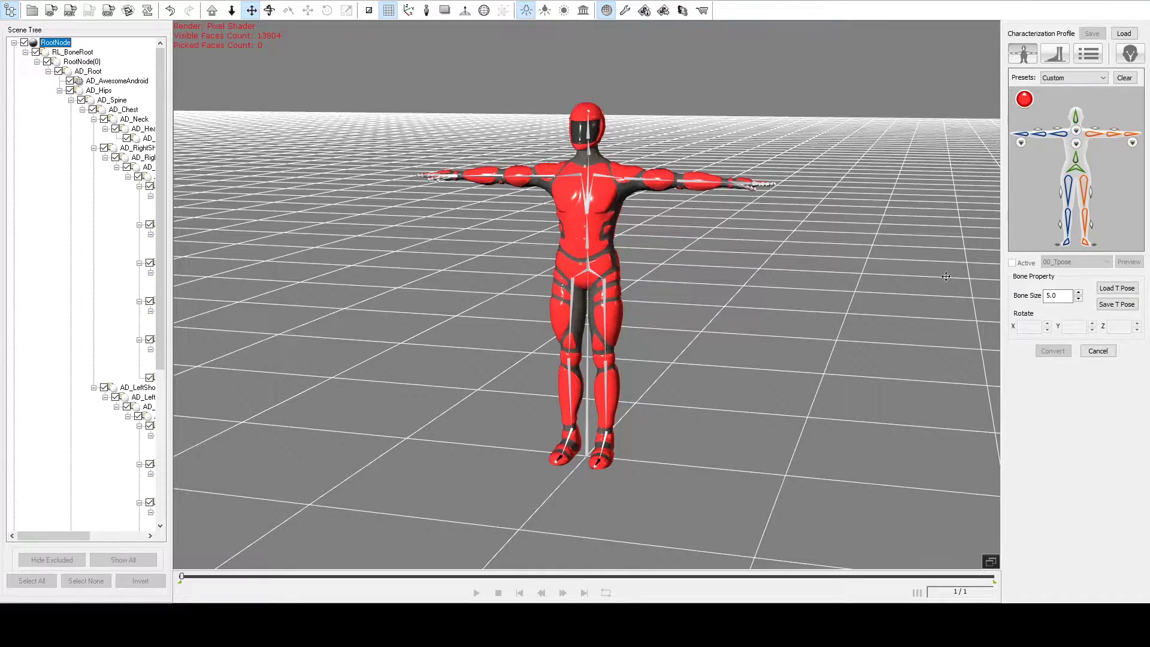
left_click(1083, 243)
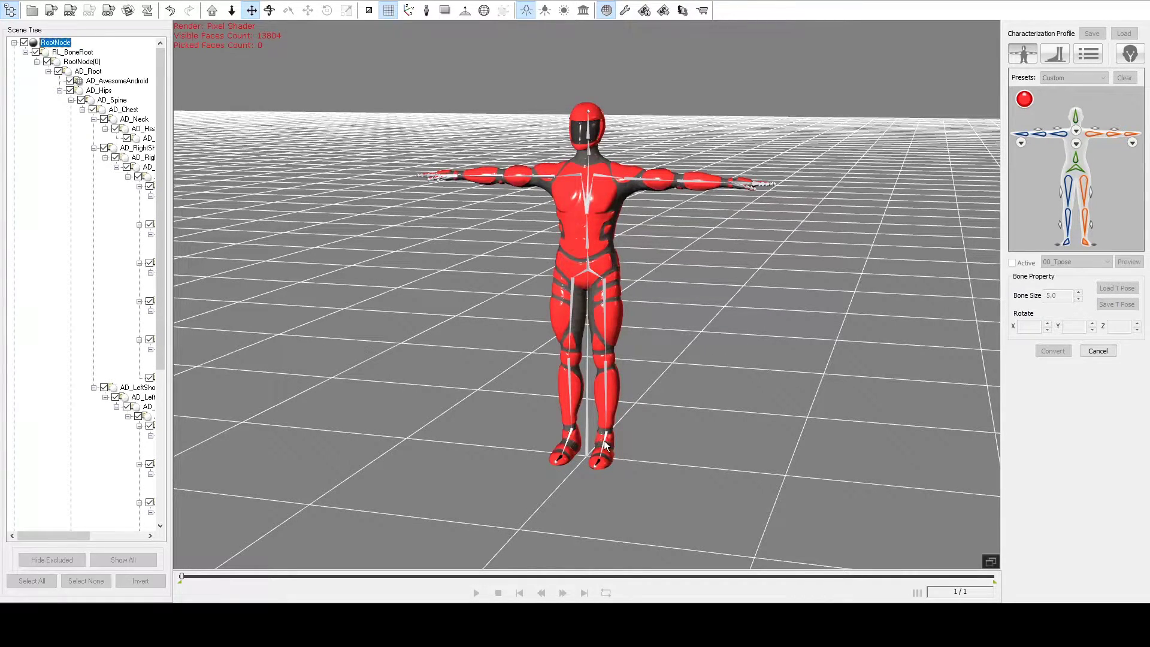
left_click(607, 443)
left_click(1065, 244)
left_click(569, 433)
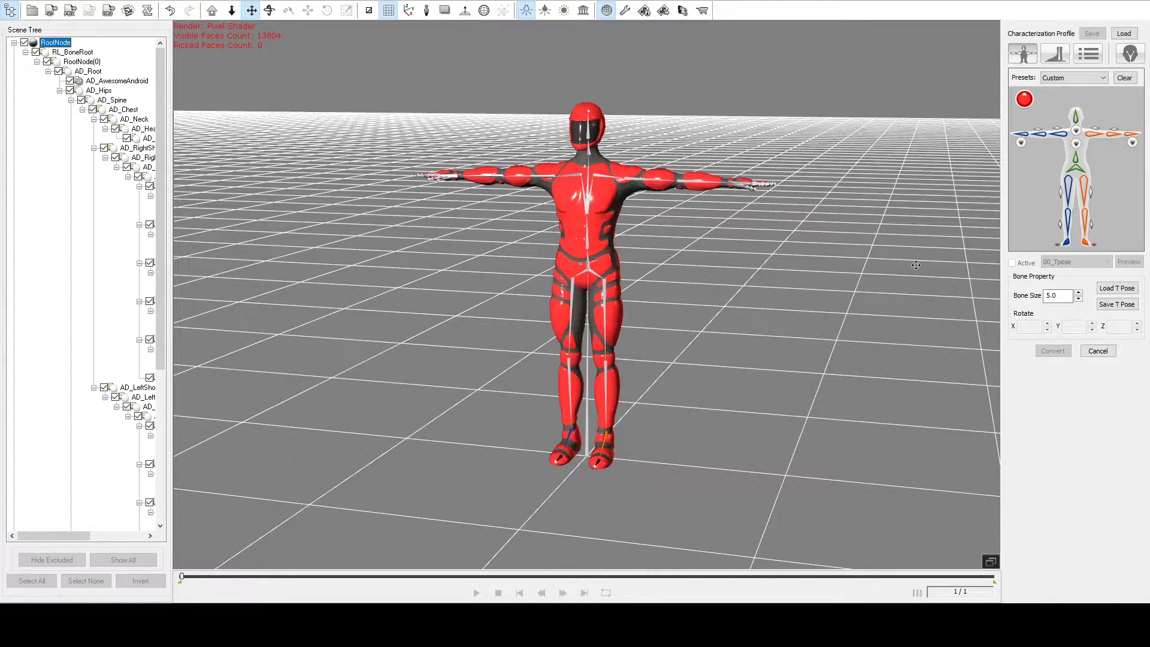
Step: Map the calf bones and thigh bones of both legs to their slots in the characterization profile
left_click(1083, 218)
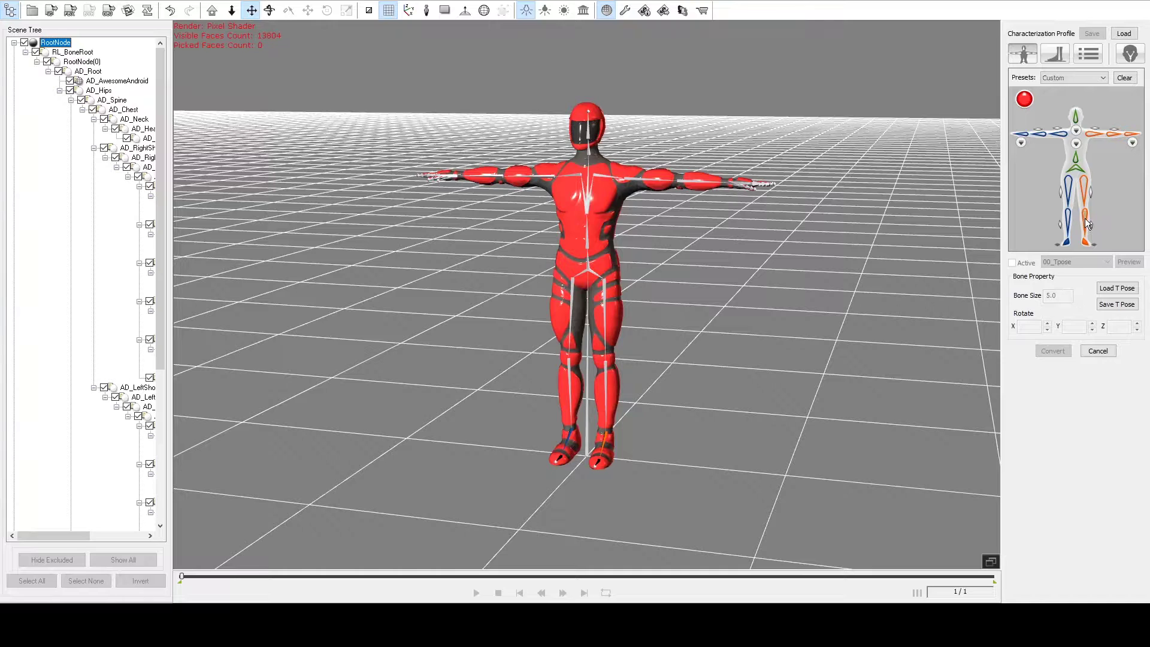
left_click(607, 369)
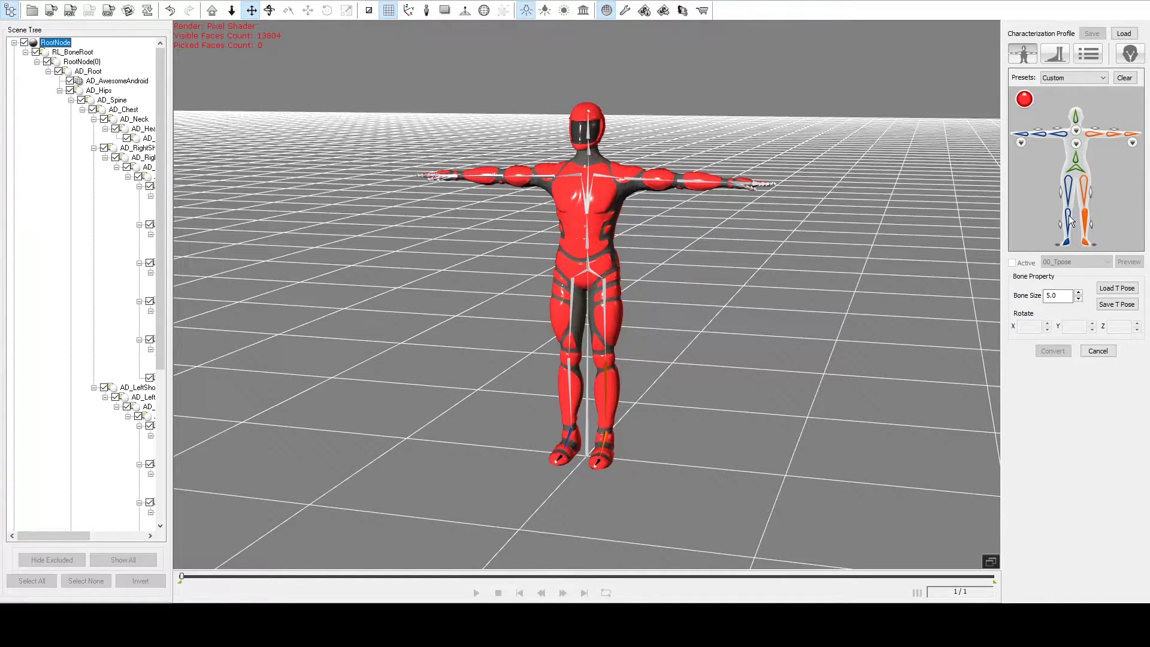
left_click(1067, 216)
left_click(568, 367)
left_click(1086, 186)
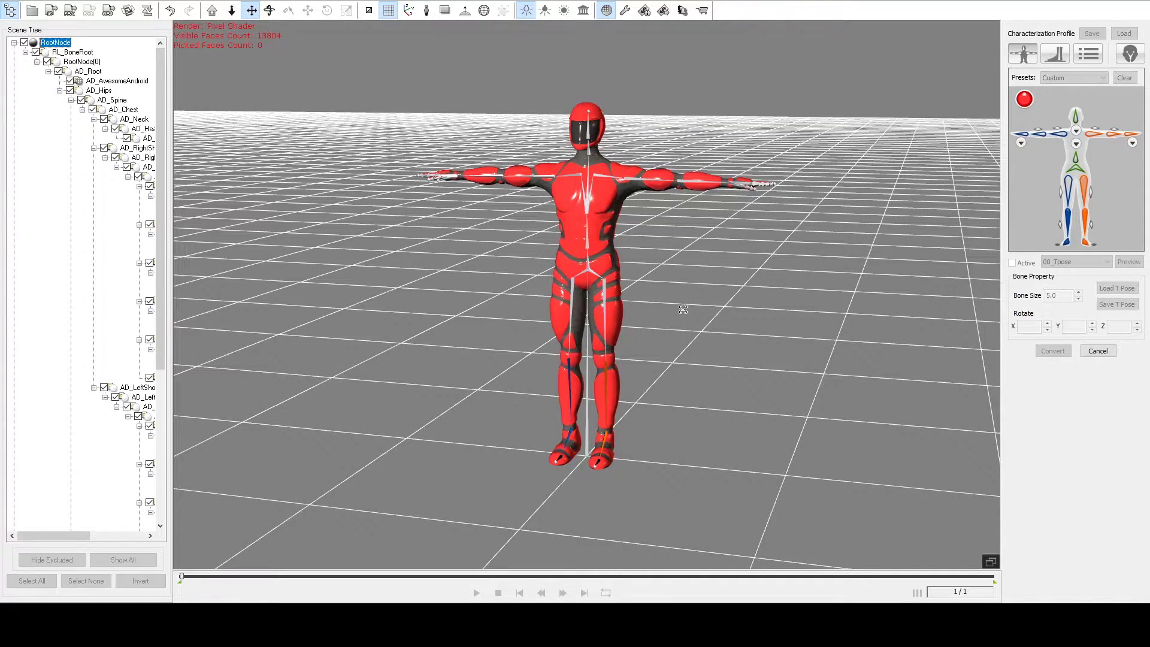
left_click(603, 293)
left_click(1070, 181)
Step: Map the hip bone and the lower spine bone to the pelvis and waist slots
left_click(1078, 166)
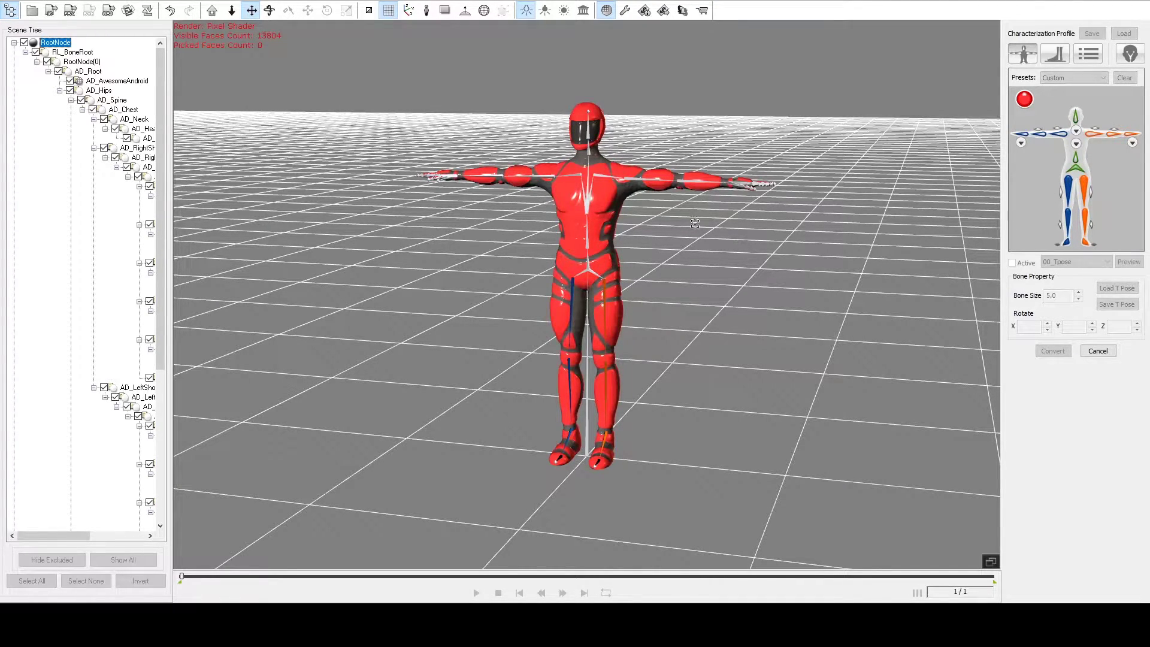
left_click(588, 269)
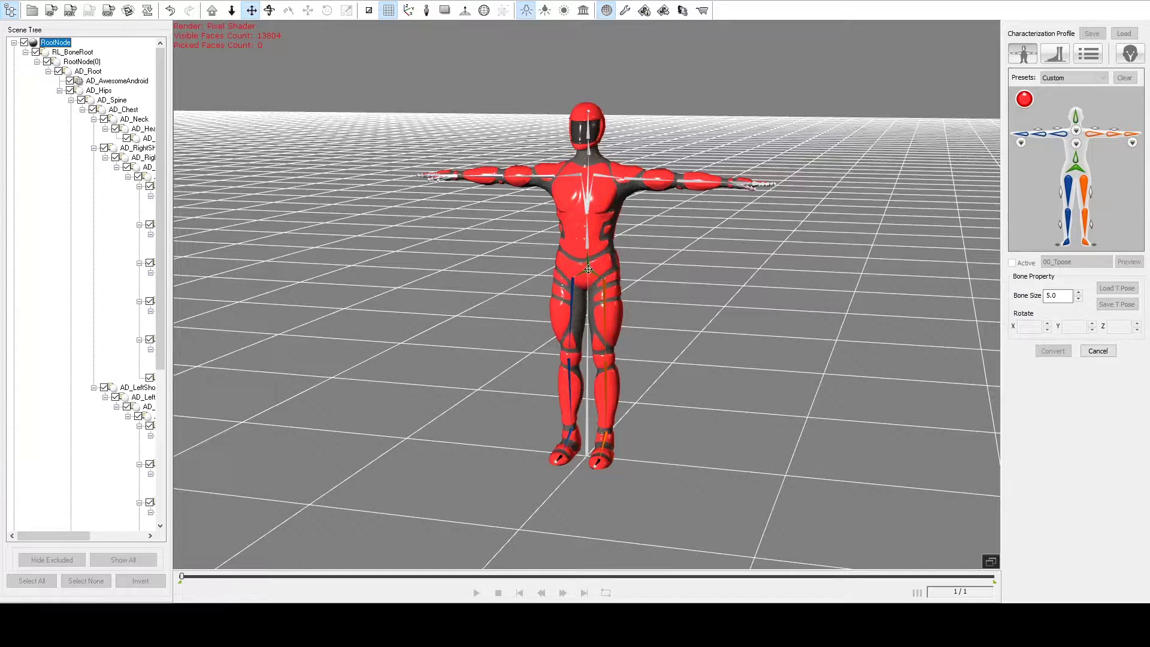
left_click(1077, 157)
left_click(584, 239)
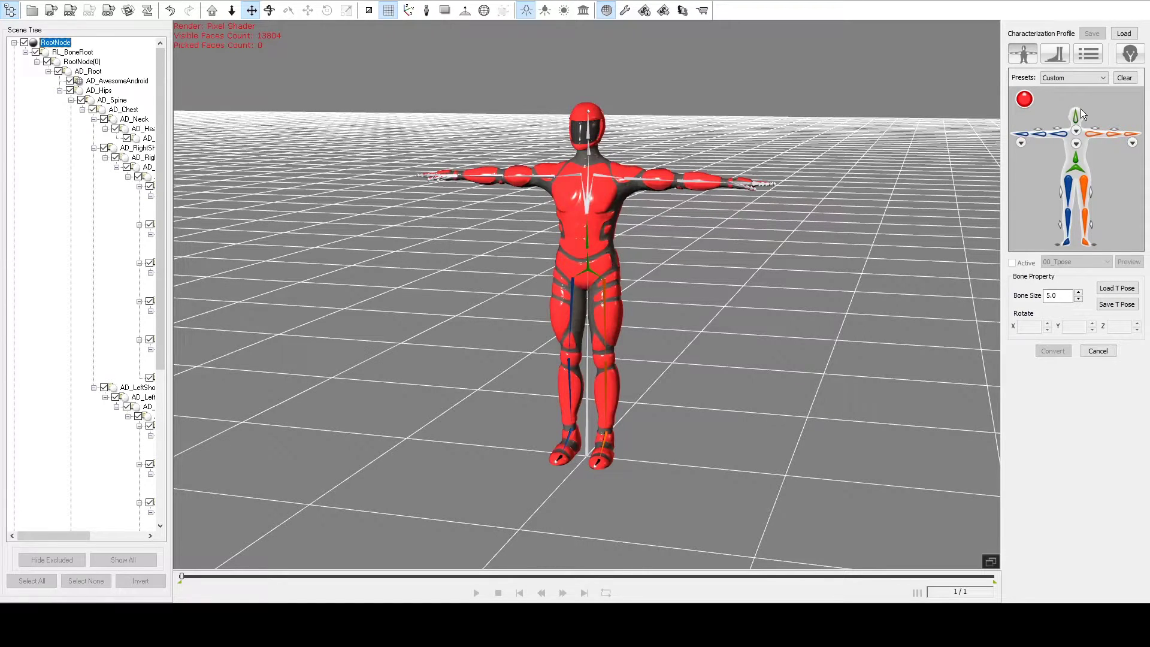
Step: Map the upper arm, forearm and hand bones of both arms to their slots in the characterization profile
left_click(1091, 135)
left_click(1064, 134)
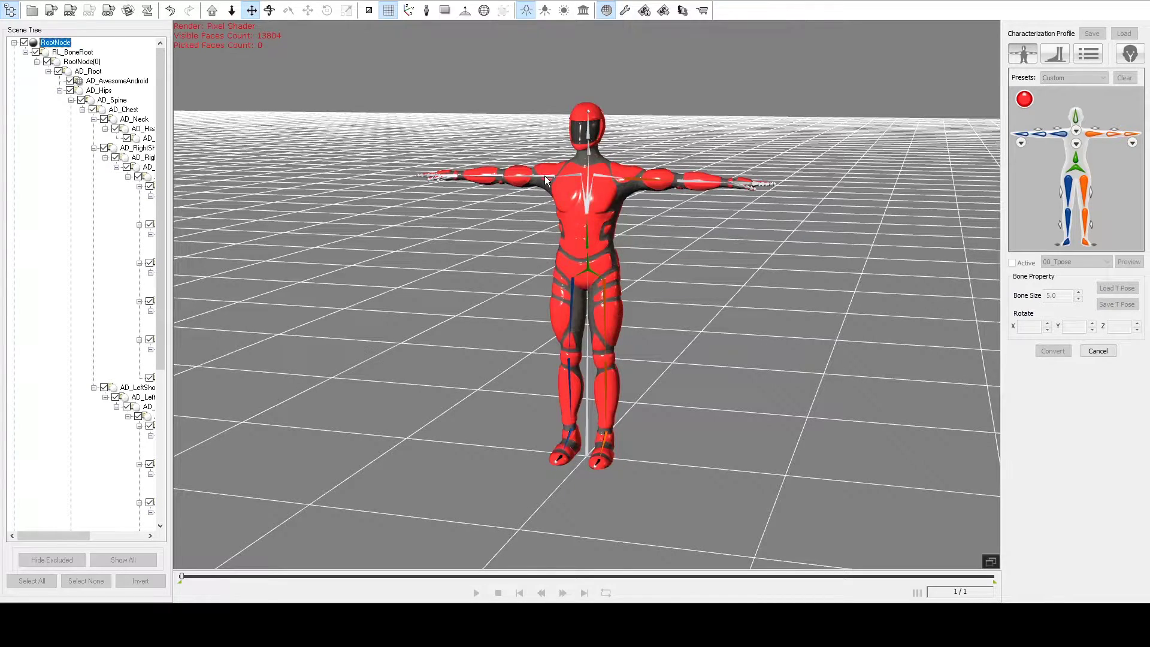
left_click(685, 182)
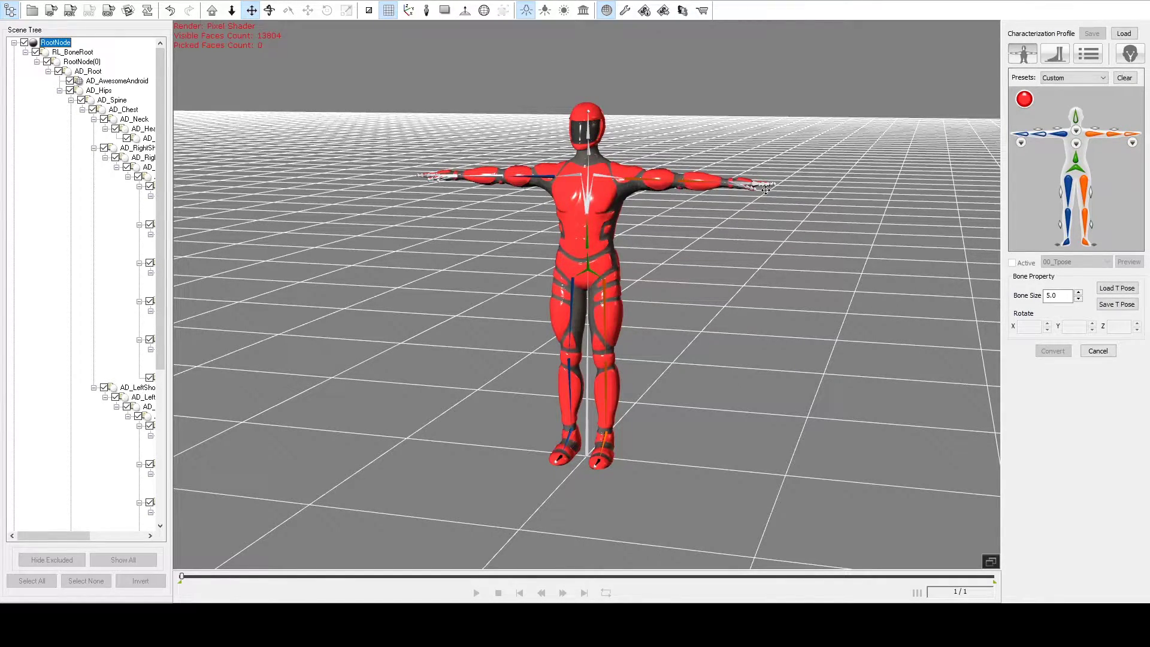
left_click(1040, 135)
left_click(1132, 143)
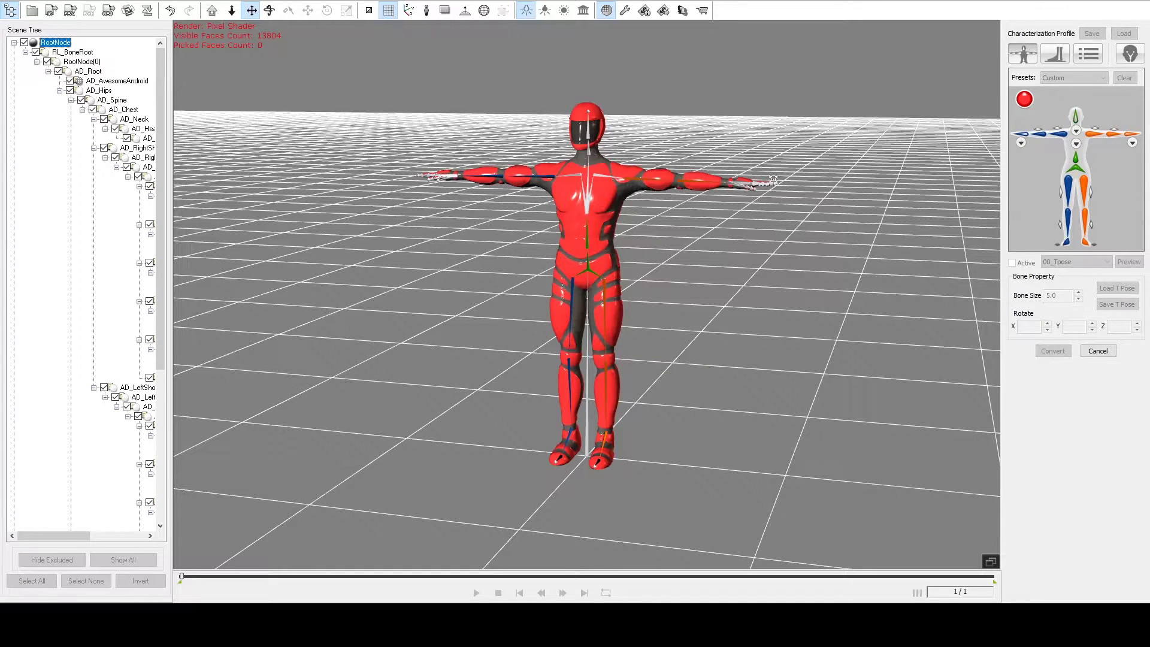
left_click(1020, 142)
left_click(452, 178)
Step: In the detailed torso view, map the chest bone to the lowest spine slot and both shoulder bones to the clavicle slots
left_click(1076, 144)
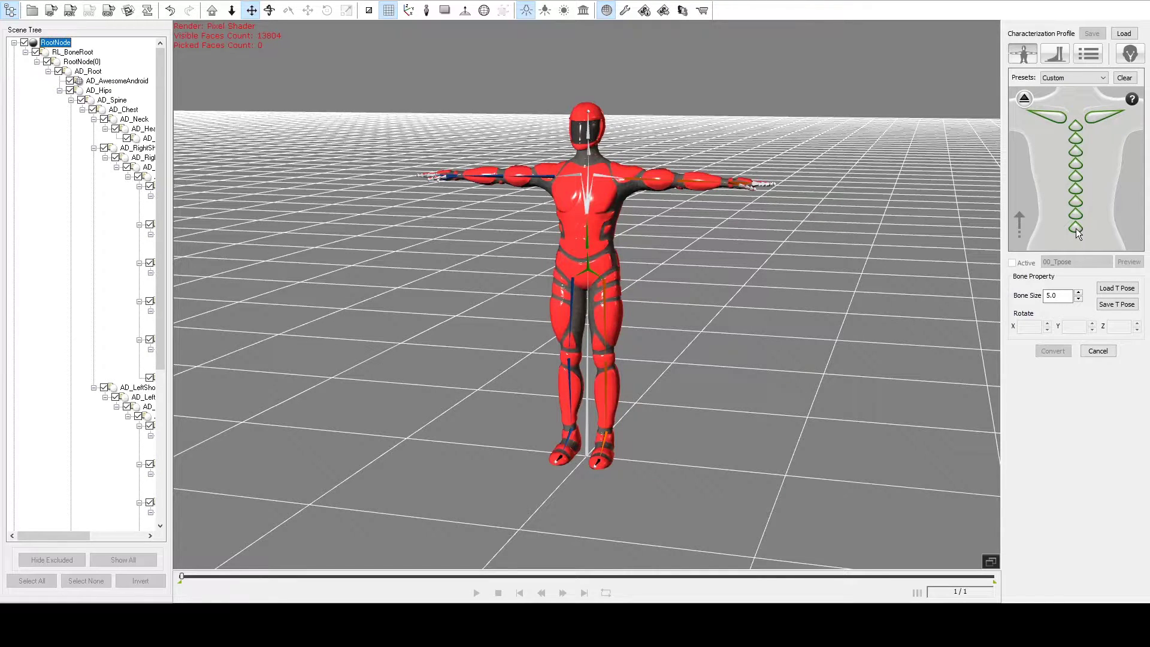
left_click(1075, 228)
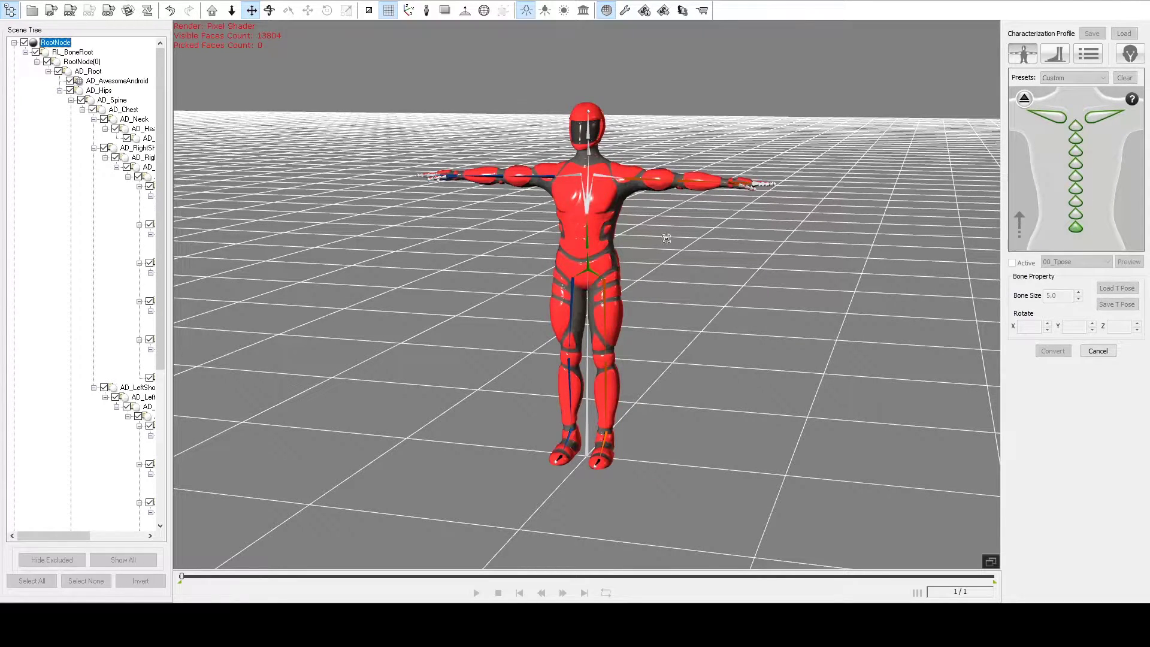
left_click(586, 207)
left_click(1097, 123)
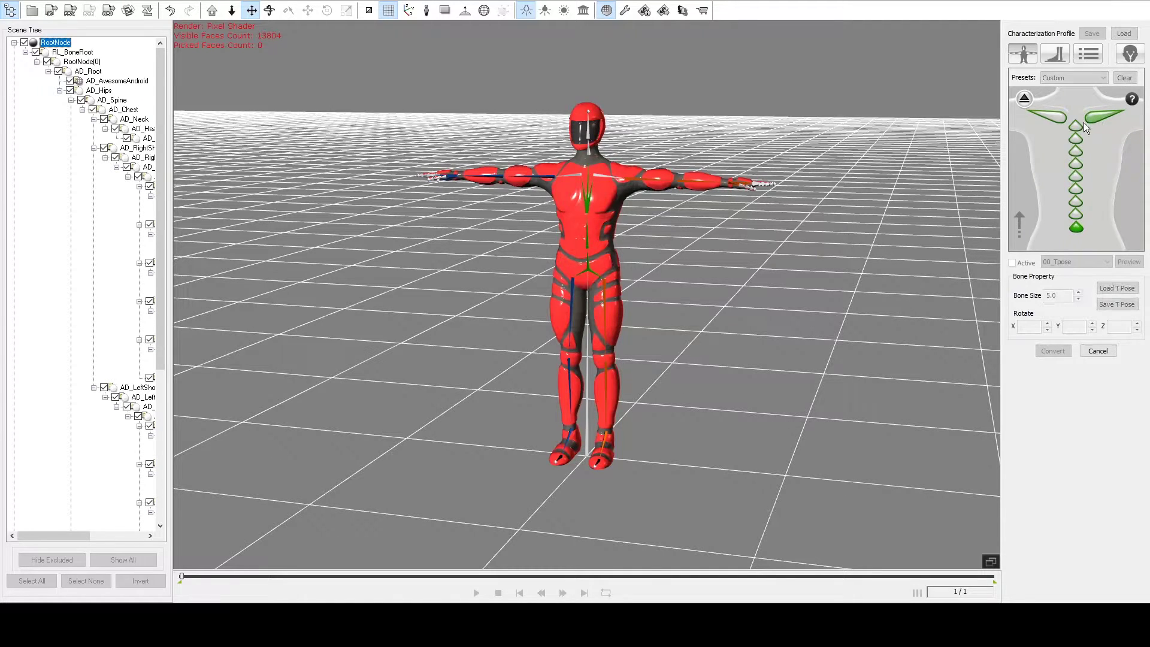
left_click(606, 176)
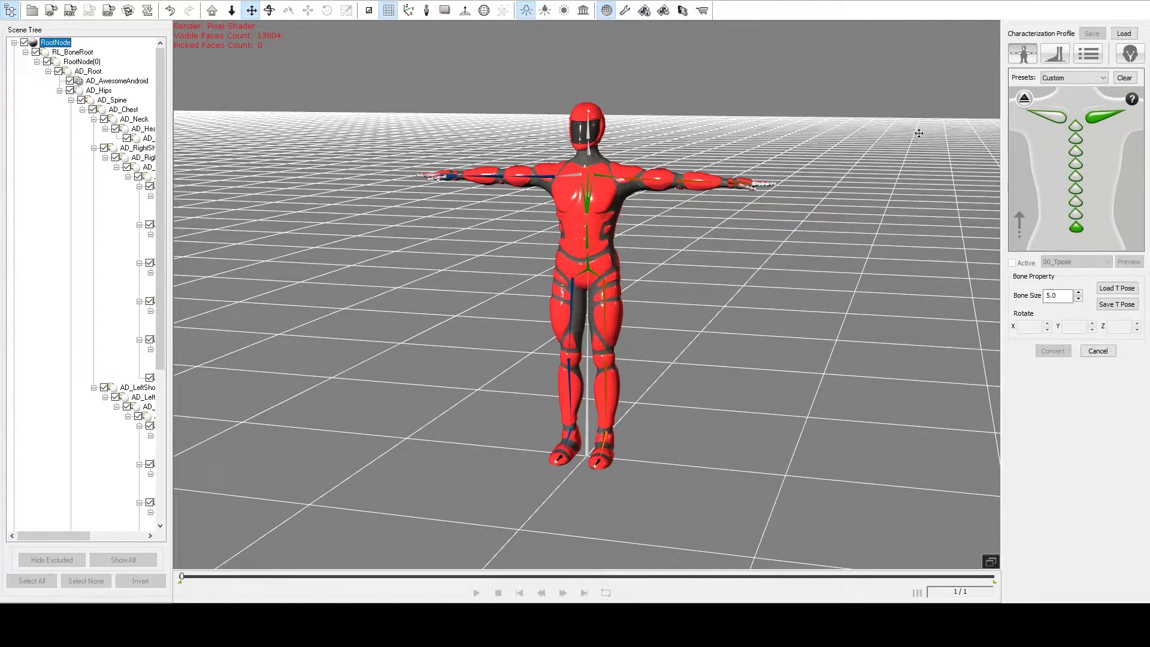
left_click(1044, 119)
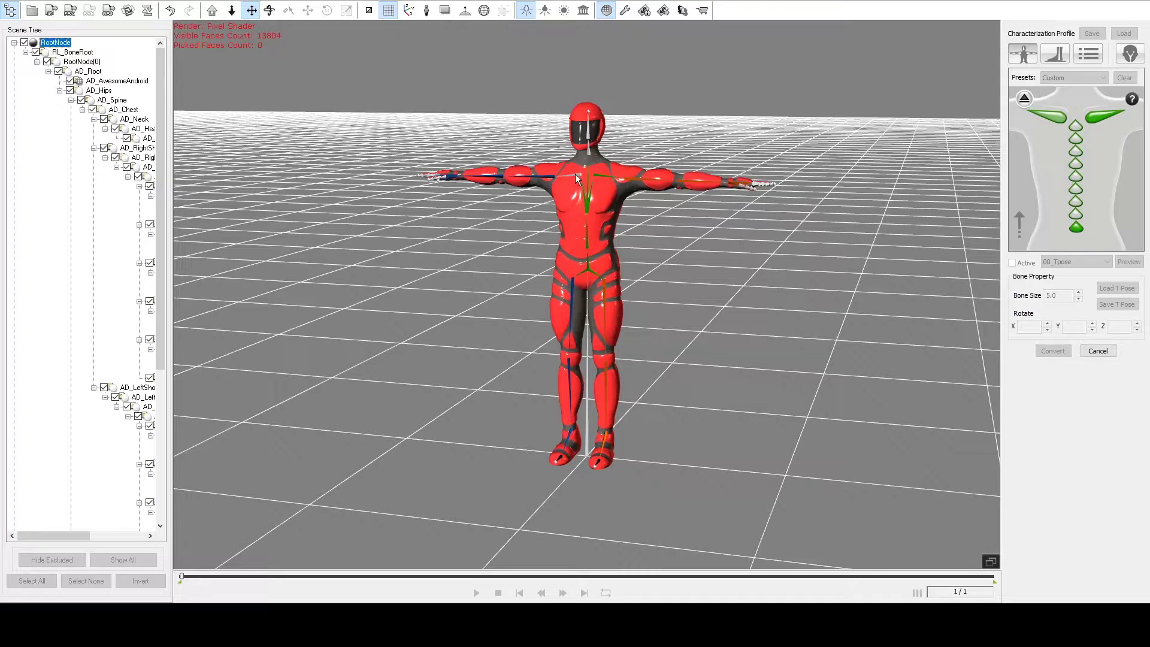
left_click(576, 178)
left_click(1024, 100)
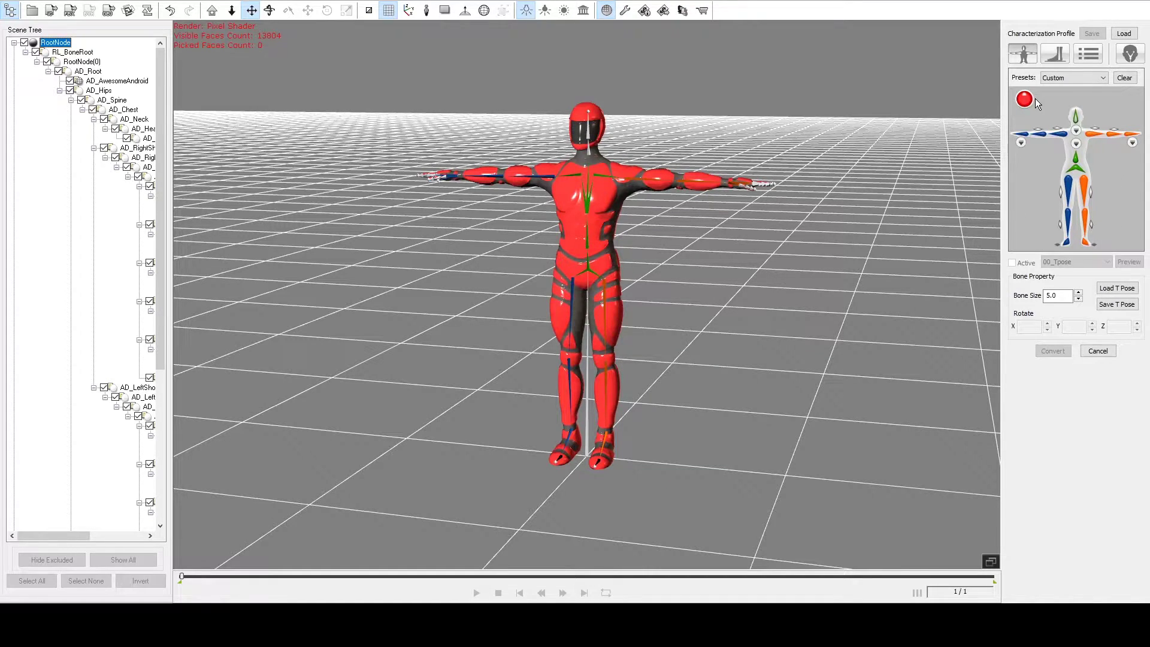
Step: Map the head bone to the head slot and the neck bone to the lowest slot in the detailed neck view
left_click(1075, 114)
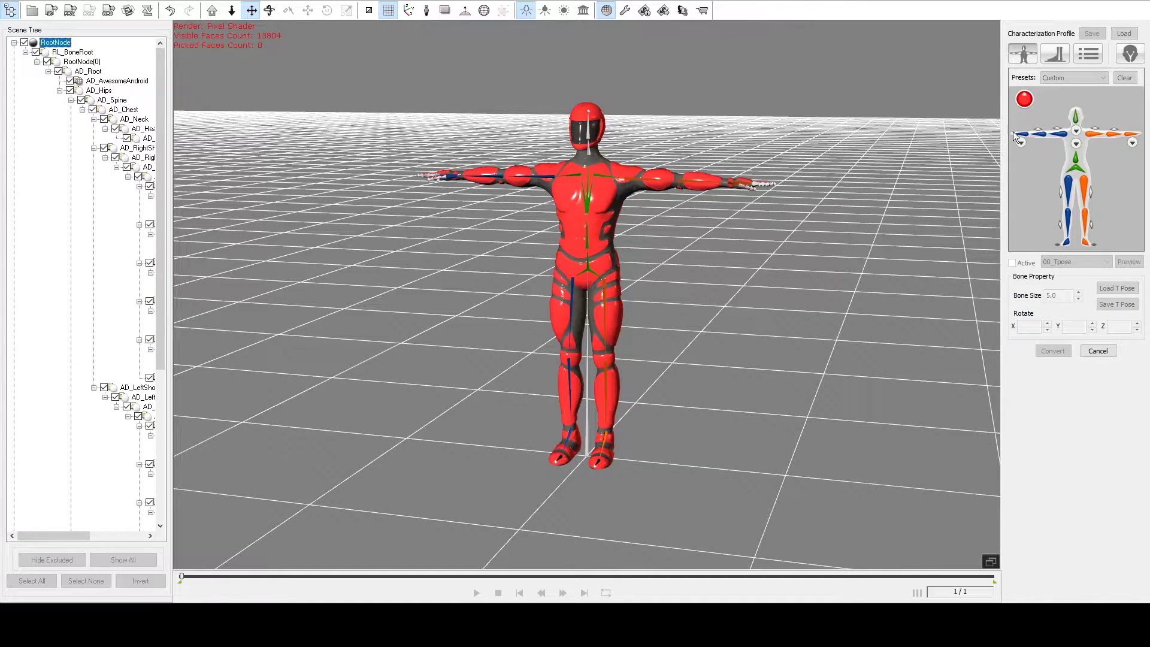
left_click(587, 128)
left_click(1077, 129)
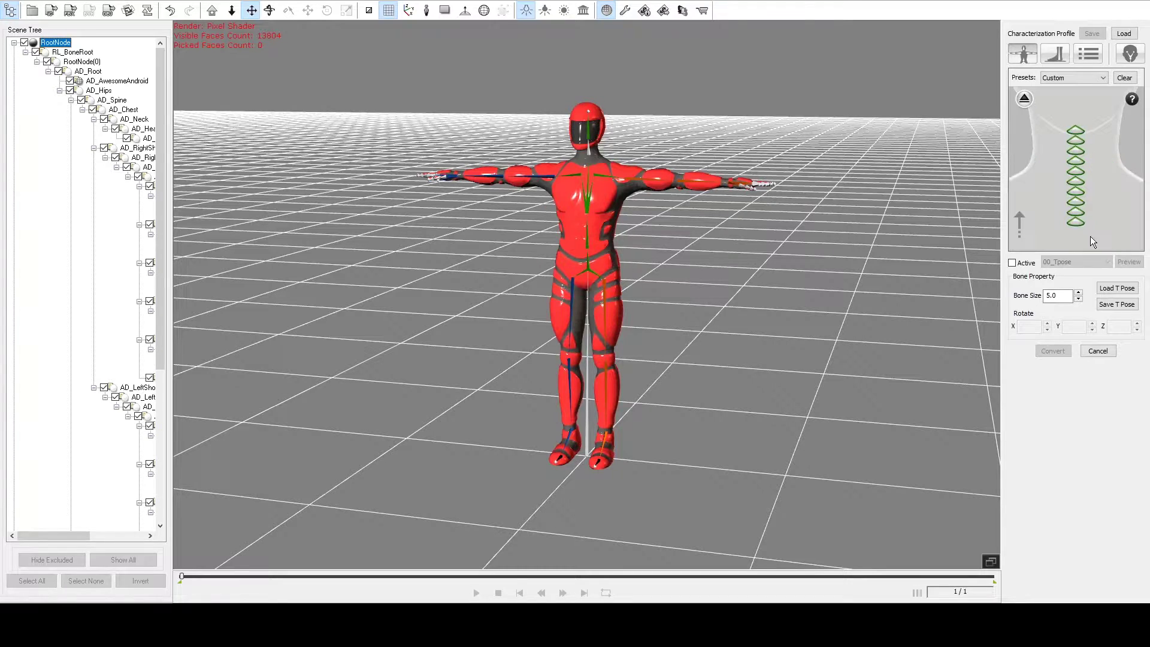
left_click(1078, 221)
left_click(589, 150)
left_click(1024, 99)
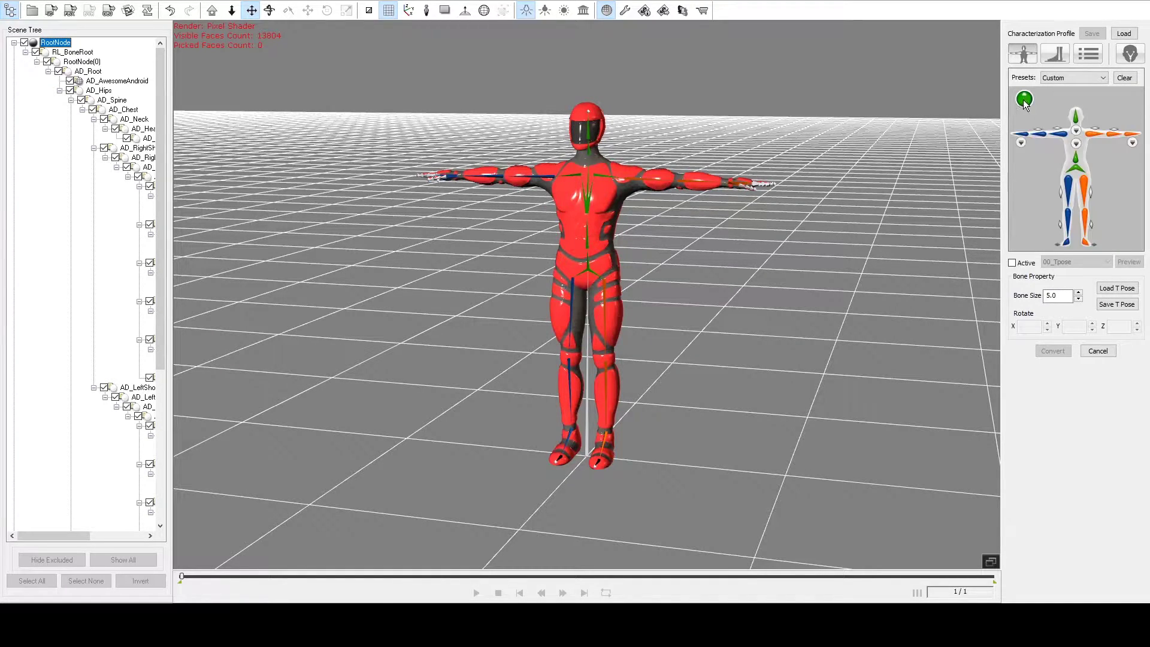
Step: In the left hand's detailed view, map the thumb's three bones and its tip to the matching slots
left_click(1132, 144)
right_click_drag(688, 311, 734, 322)
scroll(733, 322, "up", 5)
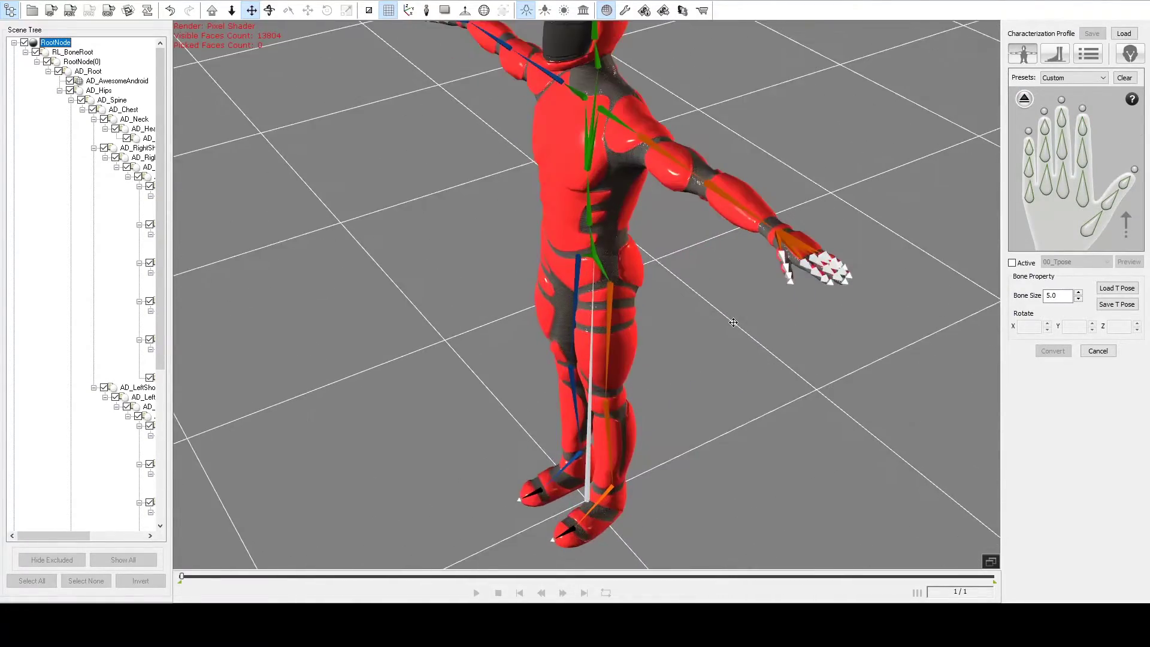
scroll(733, 322, "up", 3)
middle_click_drag(825, 280, 765, 297)
scroll(762, 303, "up", 3)
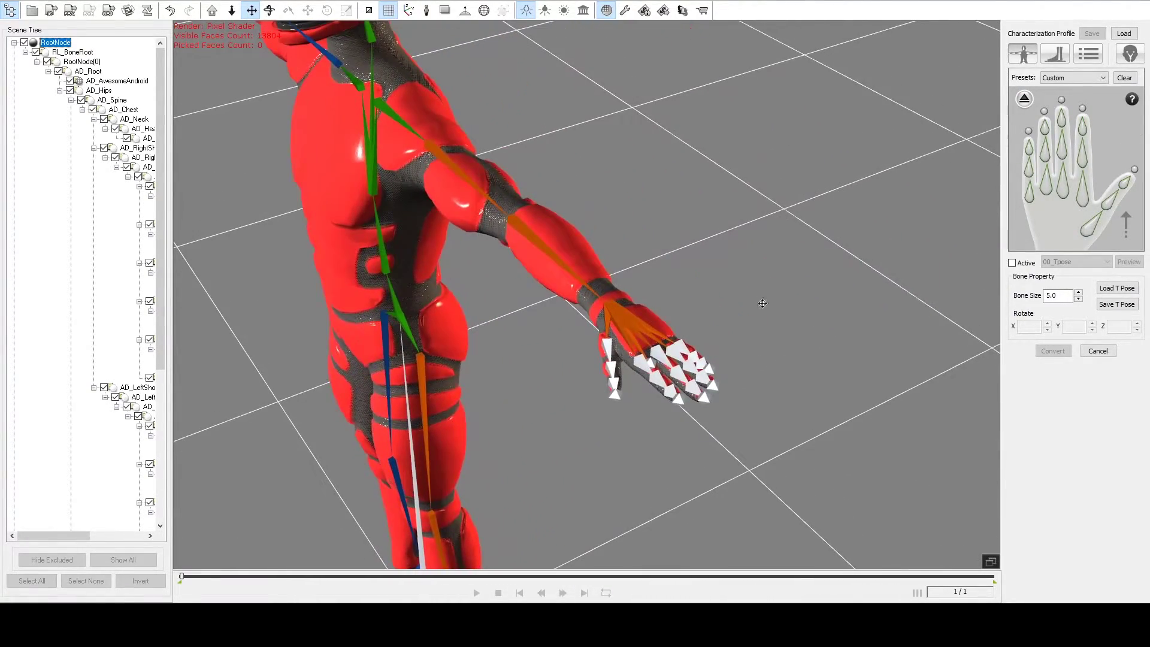
left_click(1097, 228)
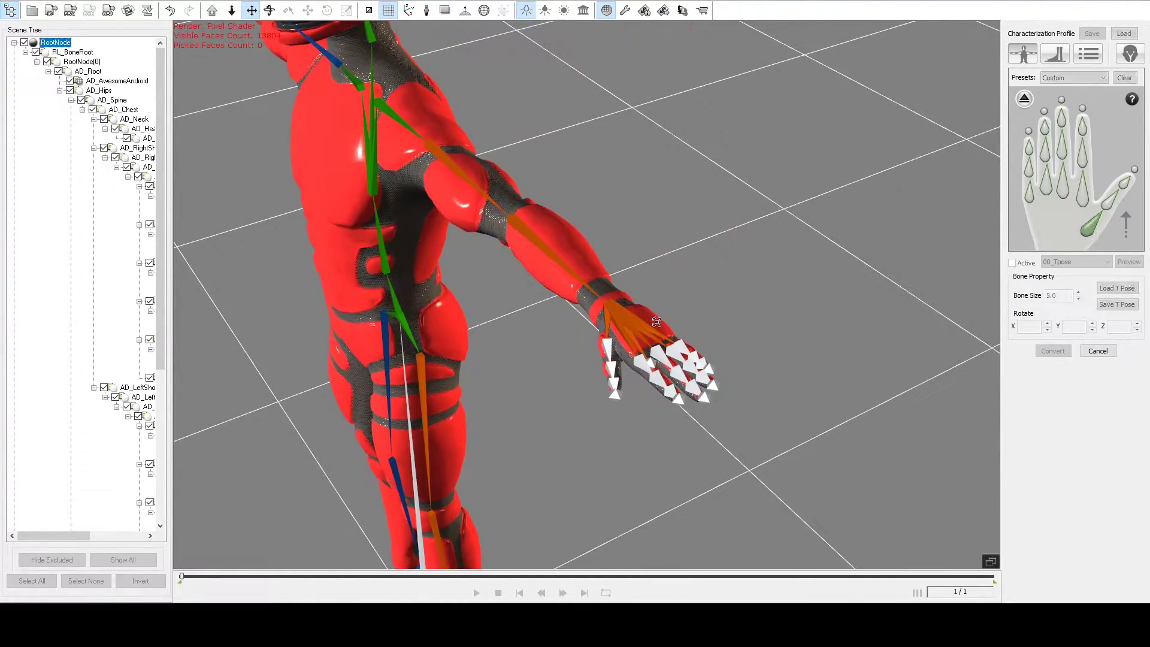
left_click(1109, 202)
left_click(611, 375)
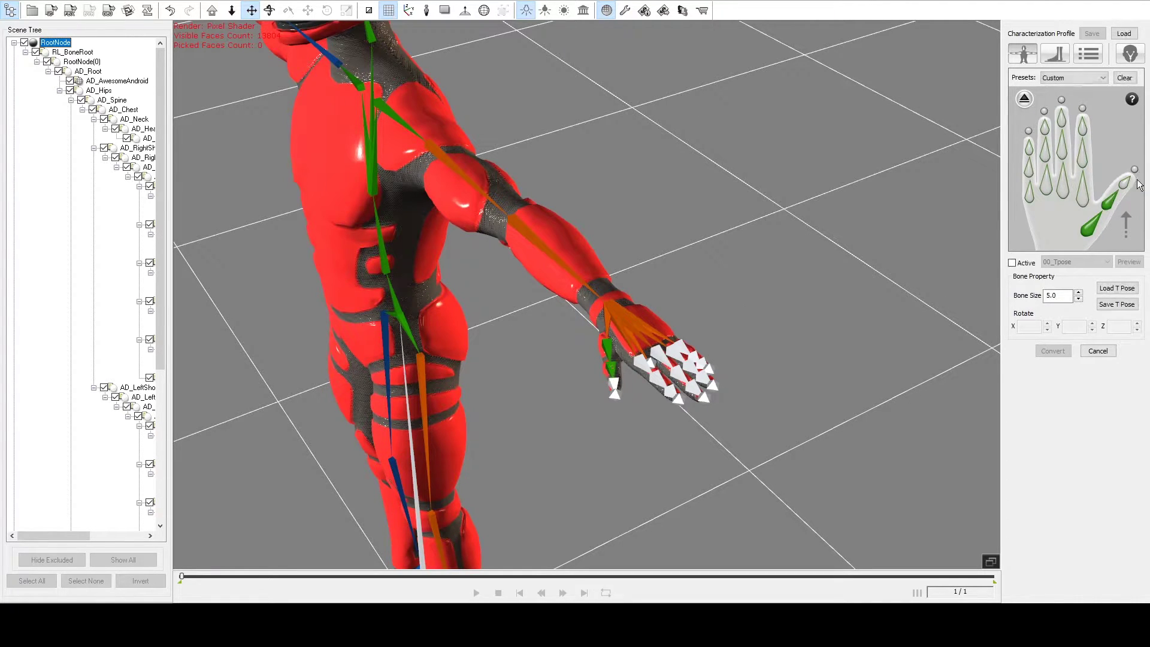
left_click(1124, 184)
left_click(613, 384)
left_click(1135, 170)
left_click(615, 396)
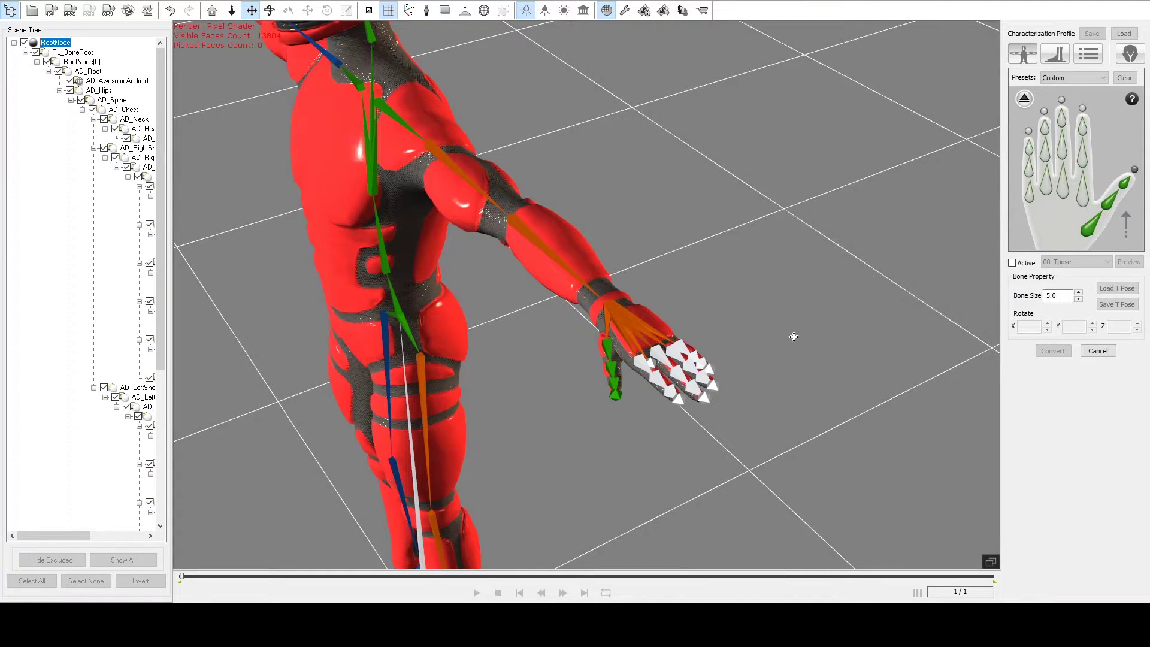
Step: Map the left index finger's three bones and its tip to the matching hand slots
left_click(645, 369)
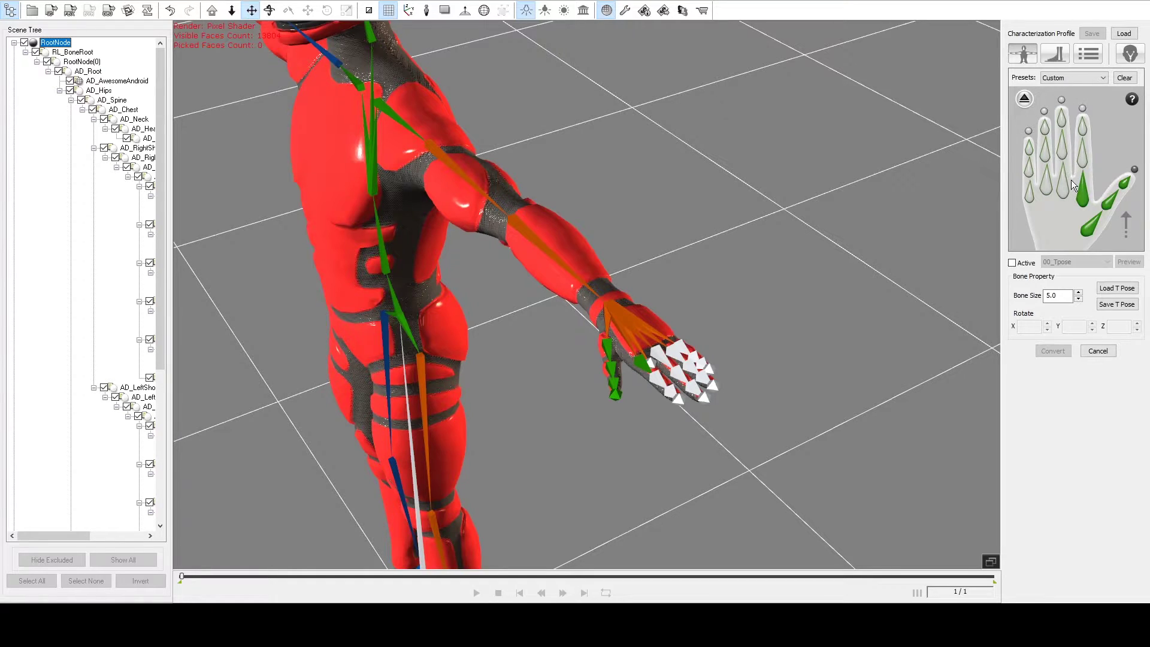
left_click(1081, 152)
left_click(693, 358)
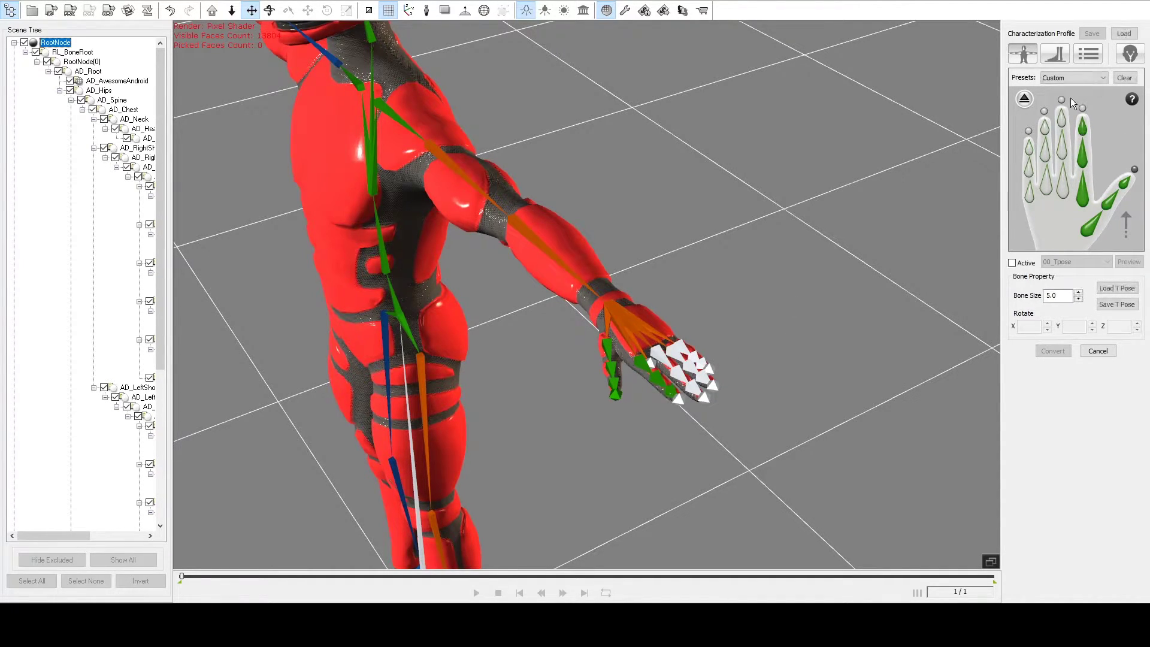
left_click(1081, 108)
left_click(679, 396)
Step: Map the left middle finger's three bones and its tip to the matching hand slots
left_click(1061, 185)
left_click(657, 356)
left_click(1061, 146)
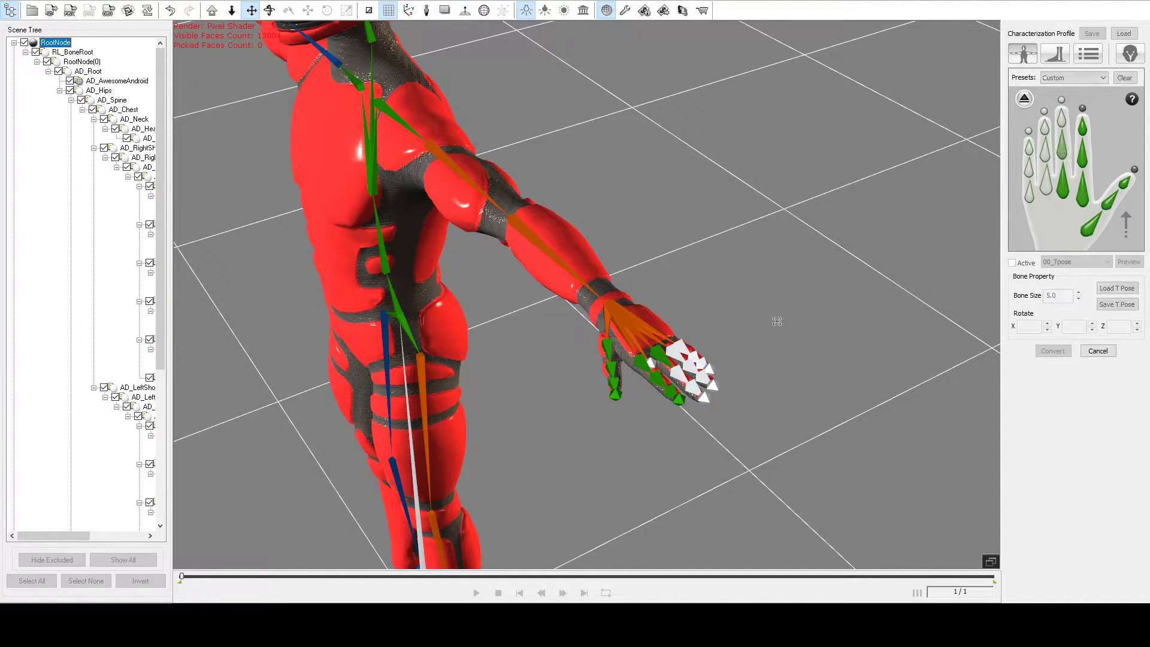
left_click(681, 373)
left_click(1060, 120)
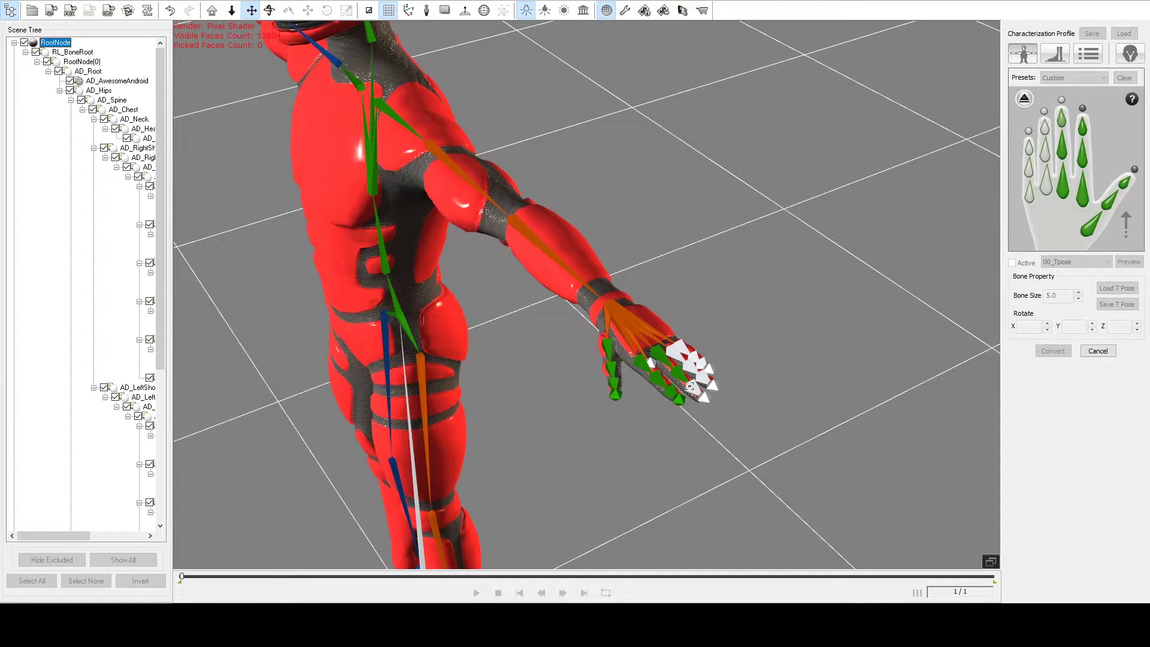
left_click(691, 386)
left_click(1062, 97)
left_click(705, 398)
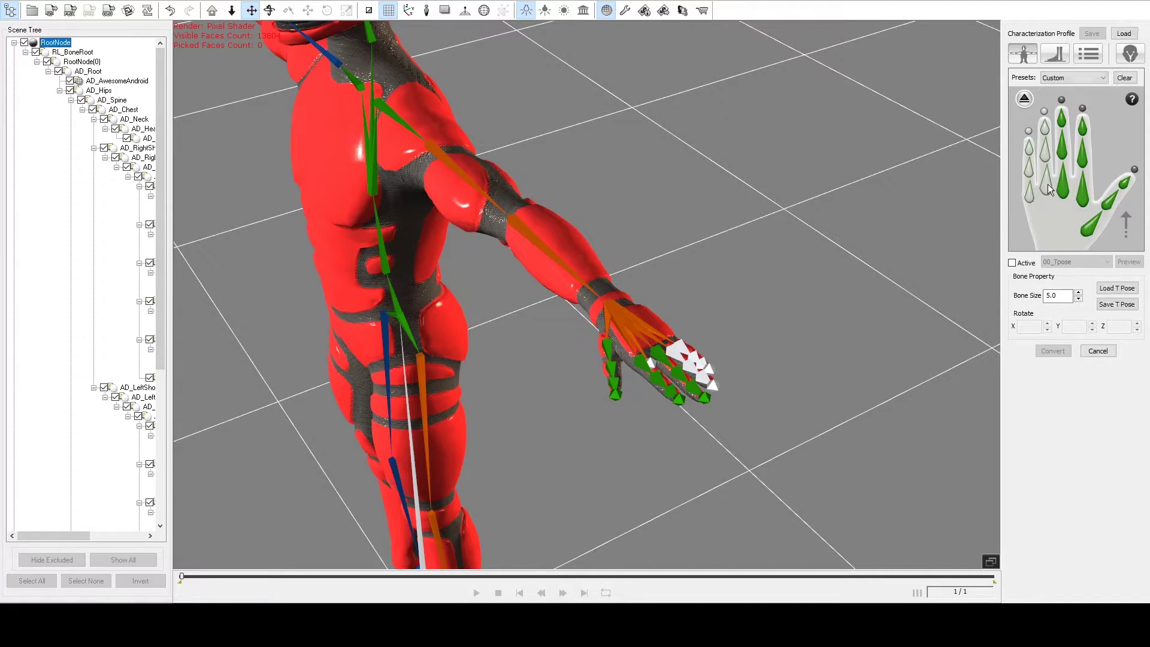
Step: Map the left ring finger's three bones and its tip to the matching hand slots
left_click(1047, 189)
left_click(671, 353)
left_click(1044, 152)
left_click(693, 370)
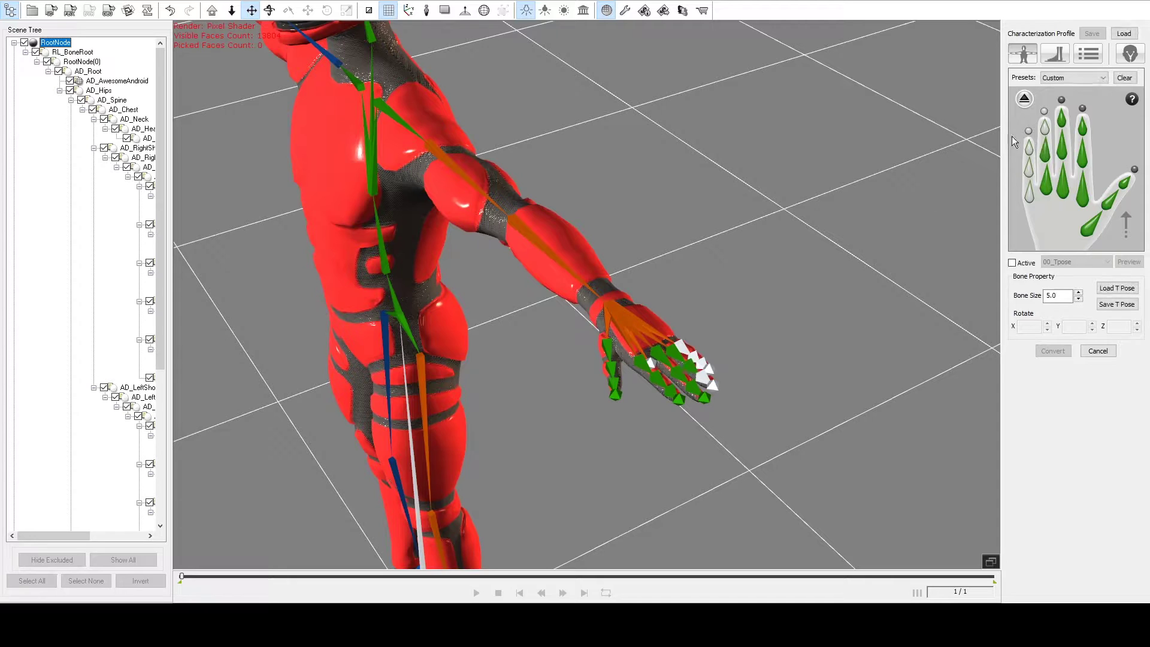
left_click(1044, 128)
left_click(705, 372)
left_click(1044, 111)
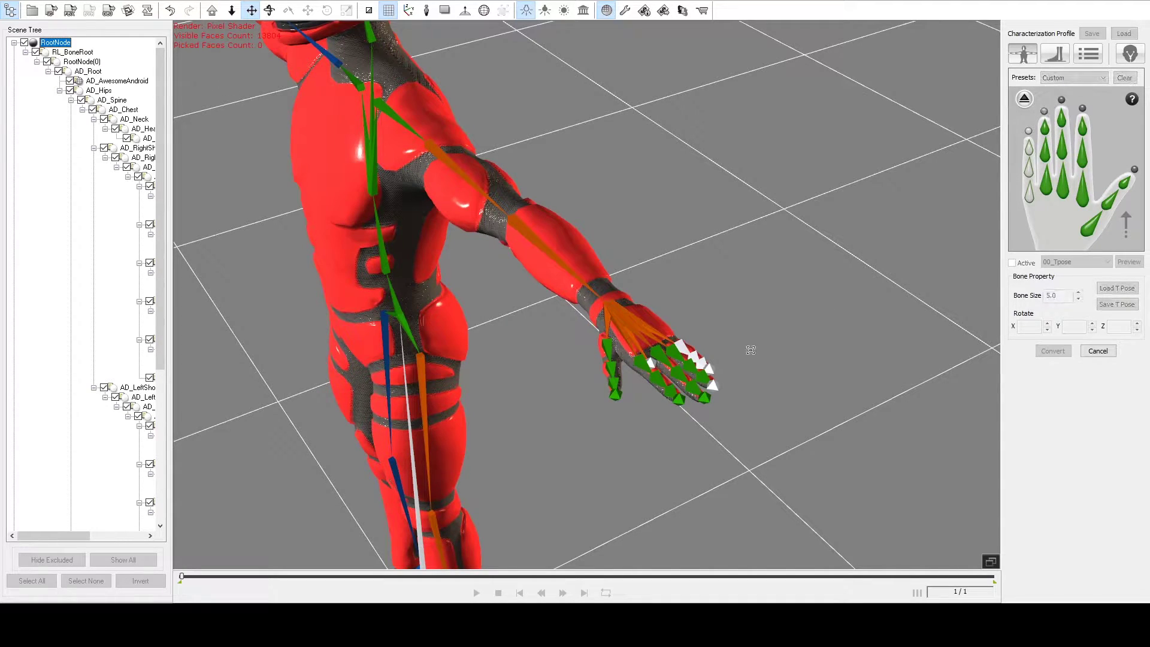
left_click(714, 385)
Step: Map the left little finger's bones, from base to tip, to the remaining hand slots
left_click(1029, 193)
left_click(681, 343)
left_click(1029, 184)
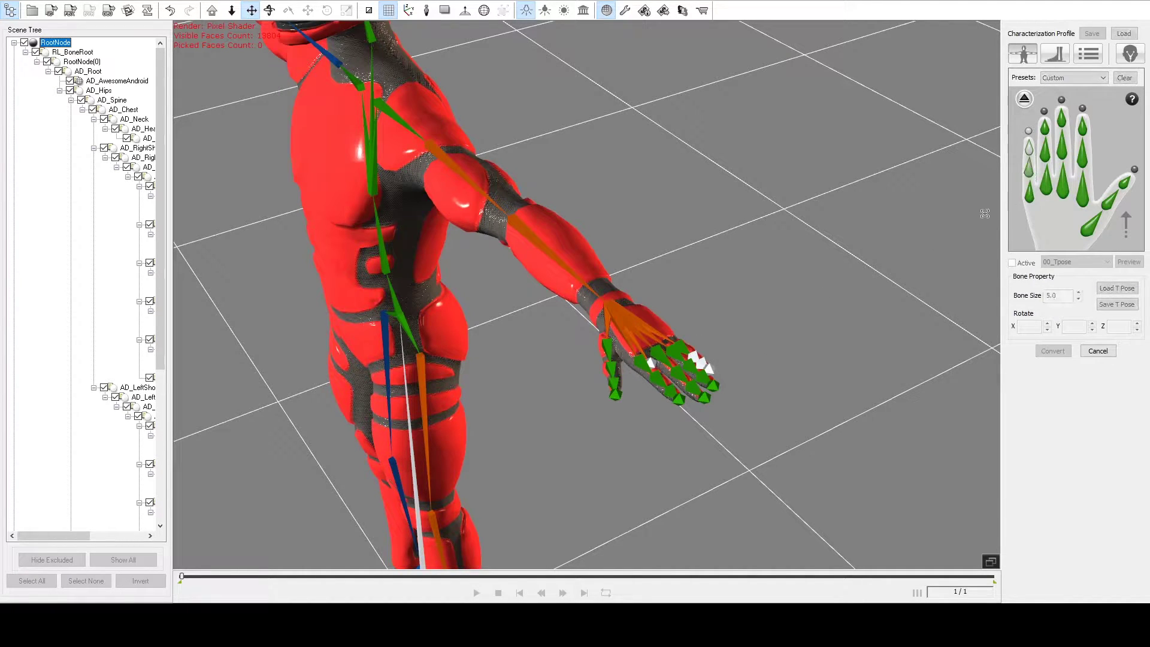
left_click(694, 356)
left_click(1029, 144)
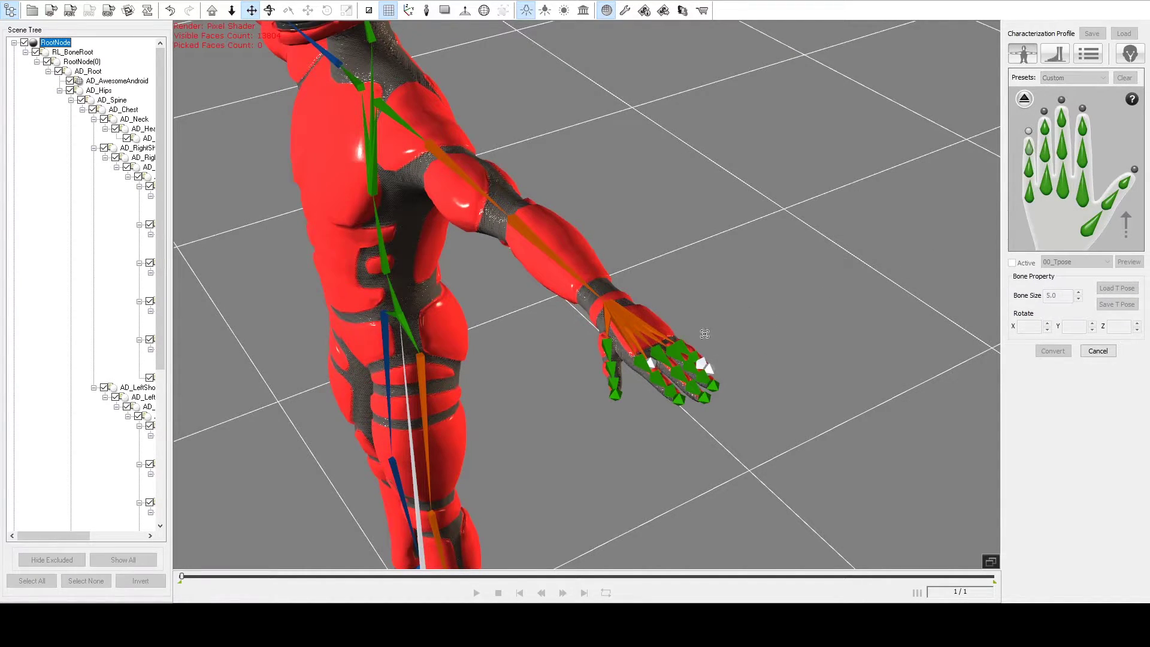
left_click(710, 367)
Step: Return to the full-body map, open the right hand's detailed view and map the thumb's three bones and tip
right_click_drag(454, 100, 982, 120)
left_click(1025, 99)
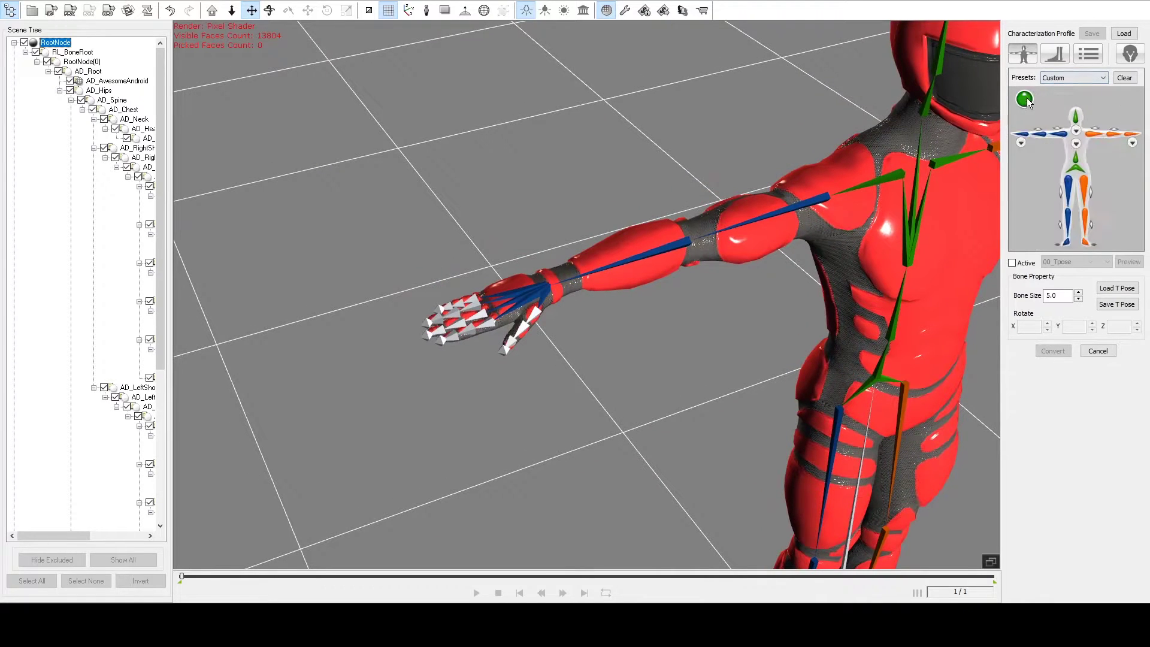
left_click(1020, 143)
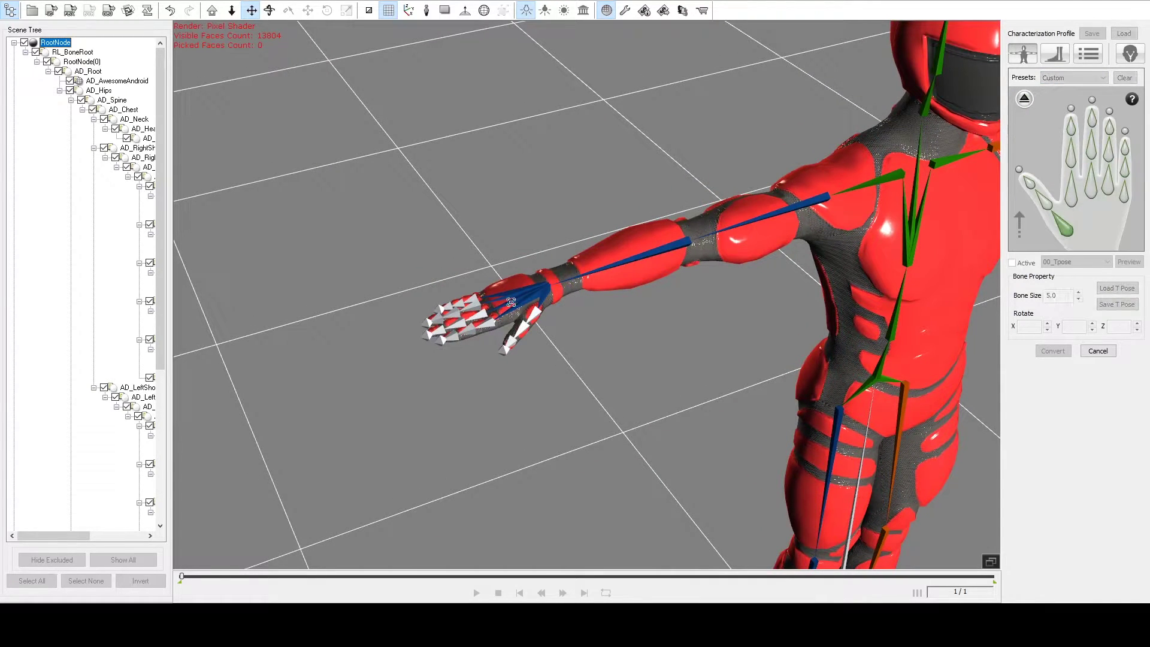
left_click(1065, 231)
left_click(1041, 205)
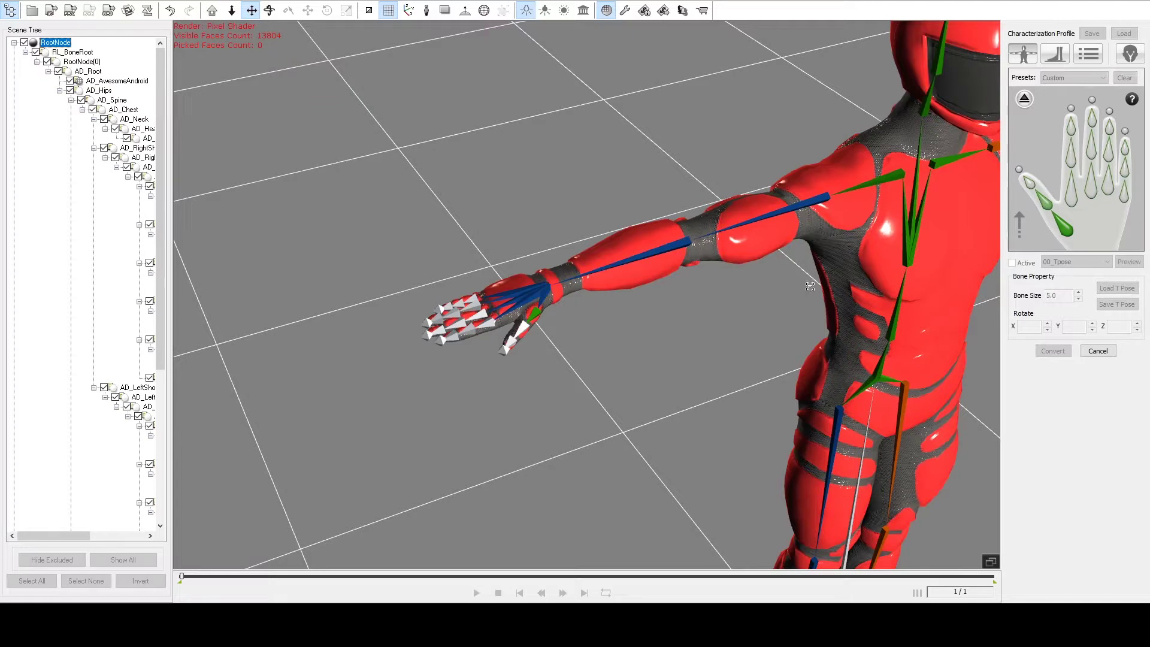
left_click(1028, 182)
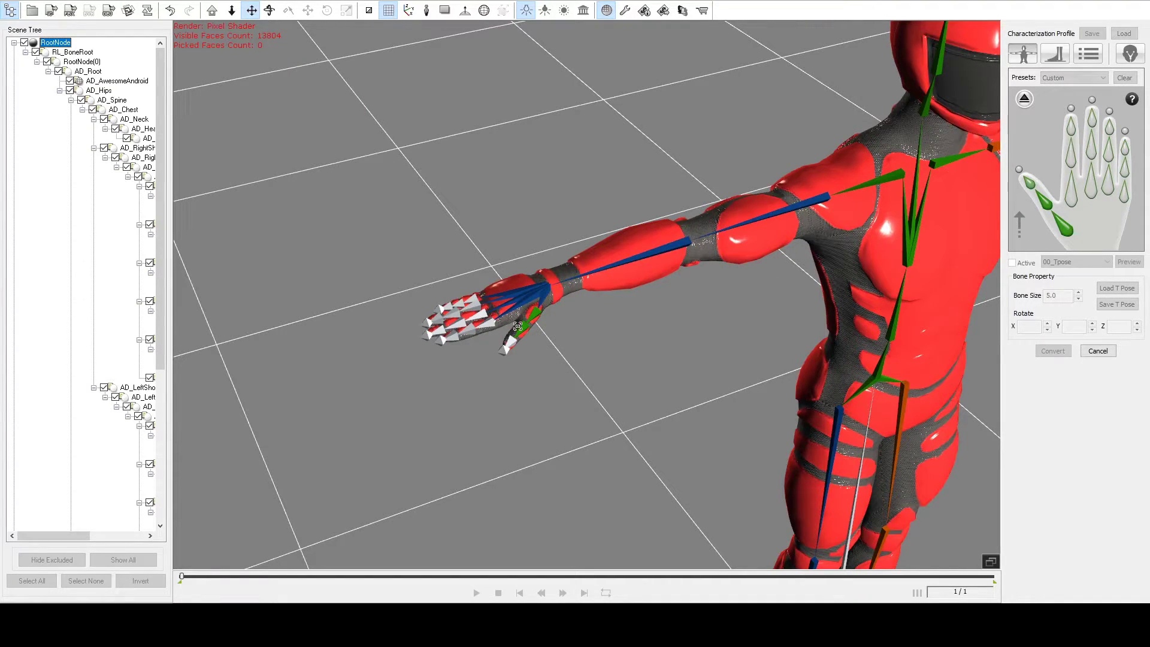
left_click(1018, 170)
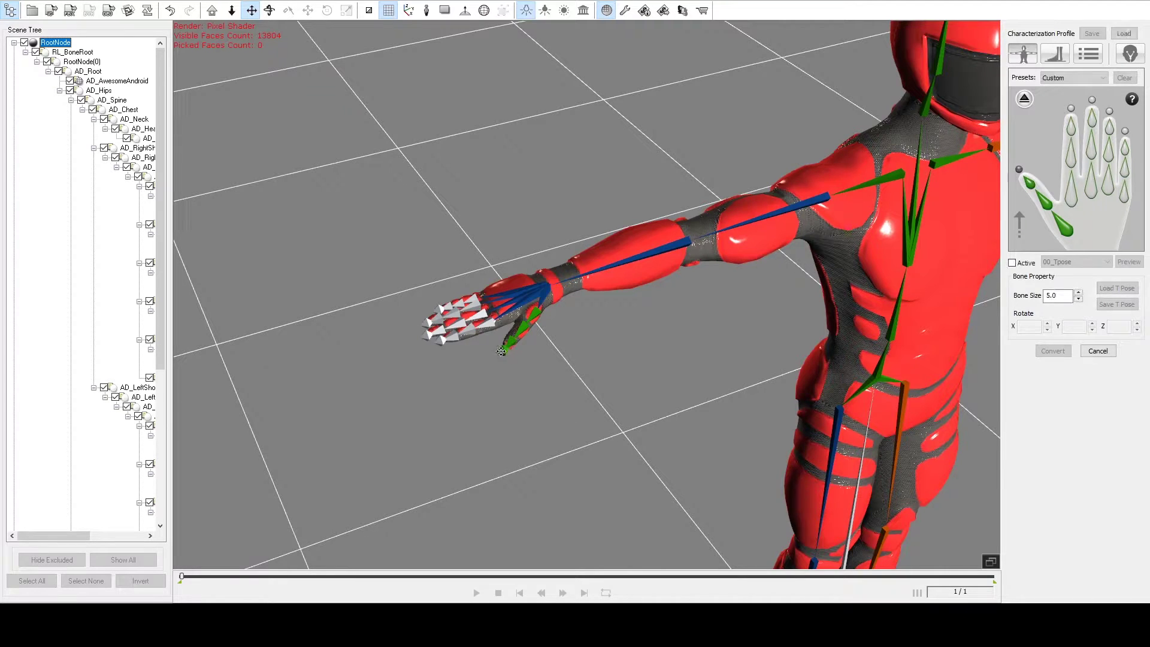
Step: Map the right index finger's three bones and its tip to the matching hand slots
scroll(505, 352, "up", 2)
left_click(1076, 197)
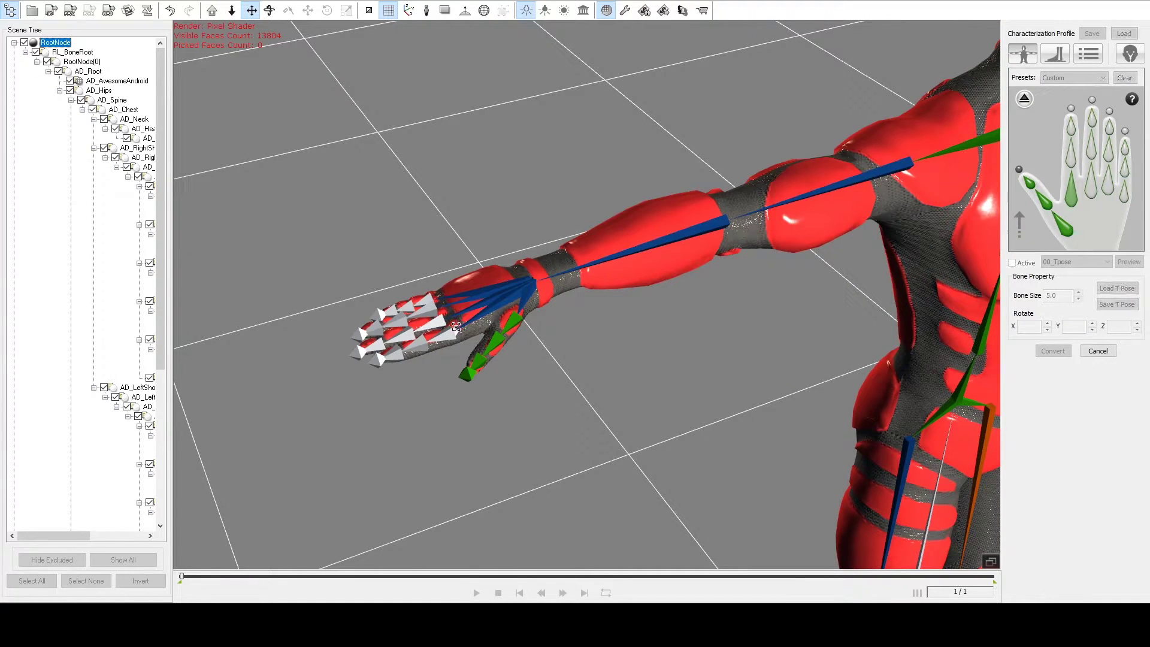
middle_click_drag(471, 358, 912, 309)
scroll(912, 309, "up", 2)
left_click(1072, 149)
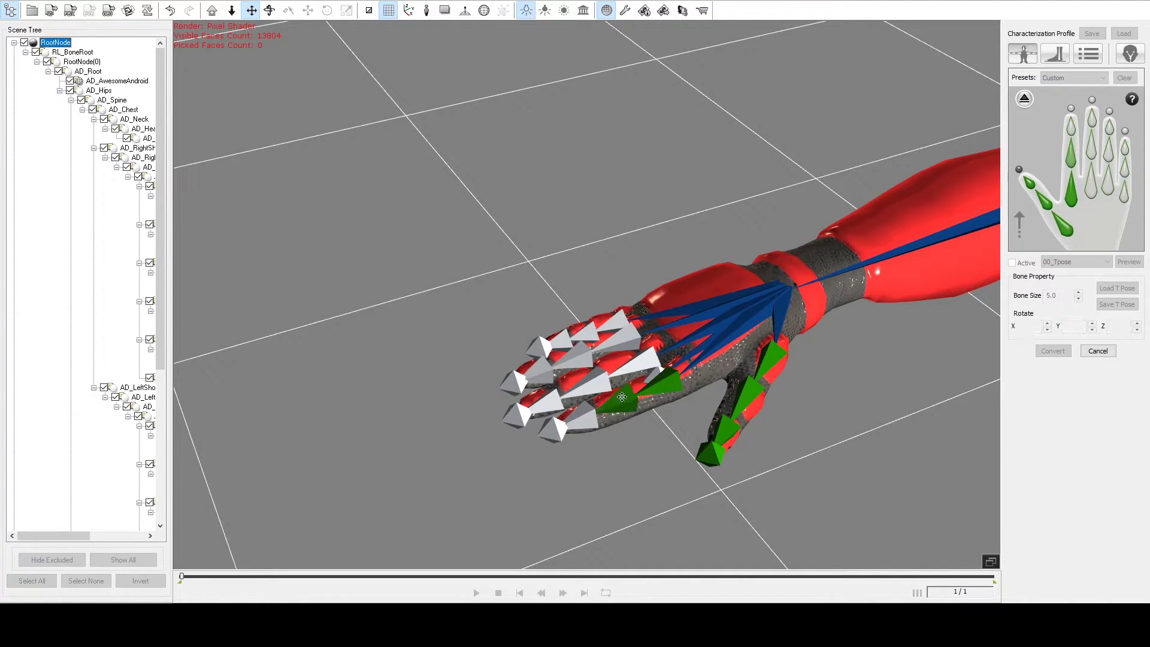
left_click(1072, 127)
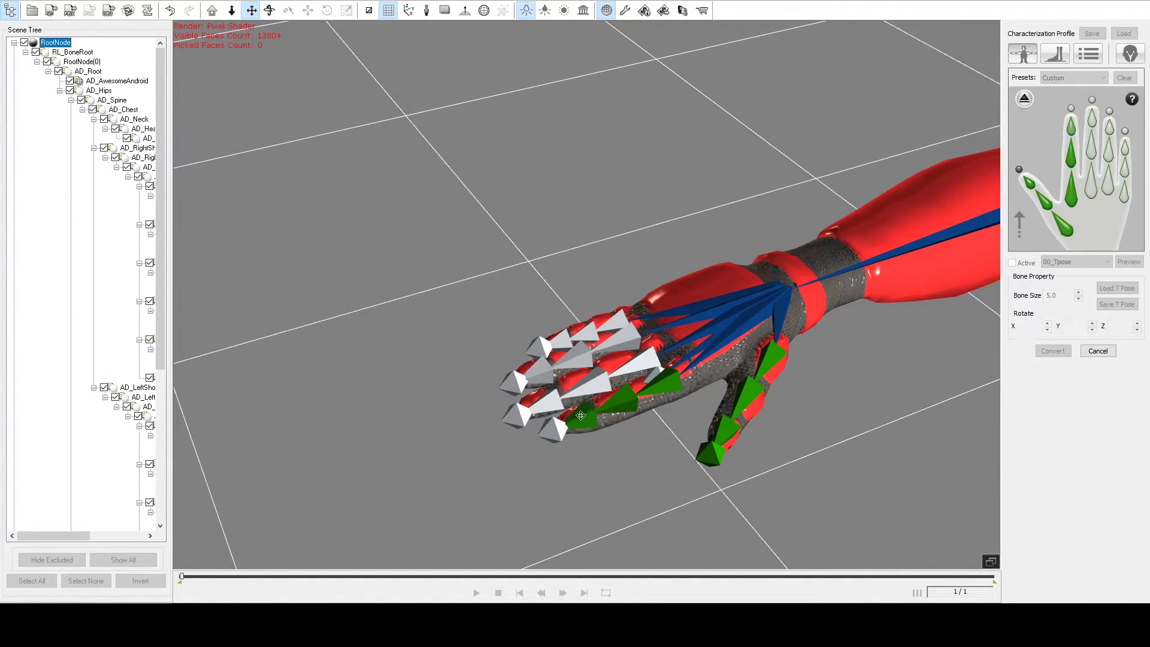
left_click(1071, 107)
left_click(550, 432)
Step: Map the right middle finger's three bones and its tip to the matching hand slots
left_click(1088, 190)
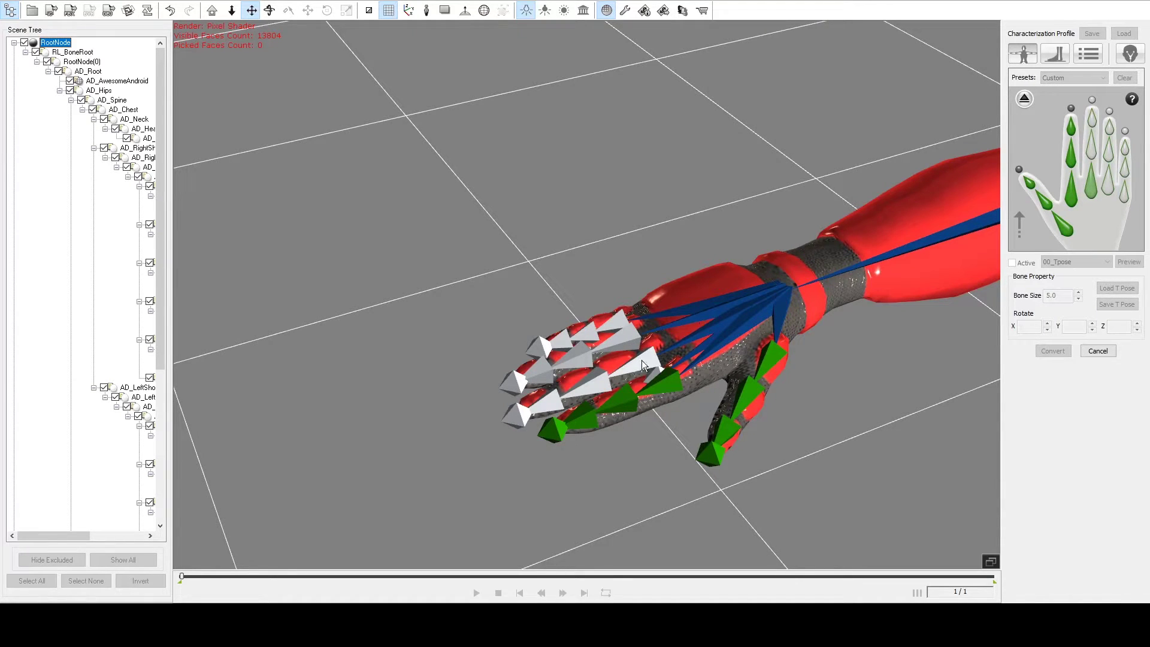
left_click(1091, 152)
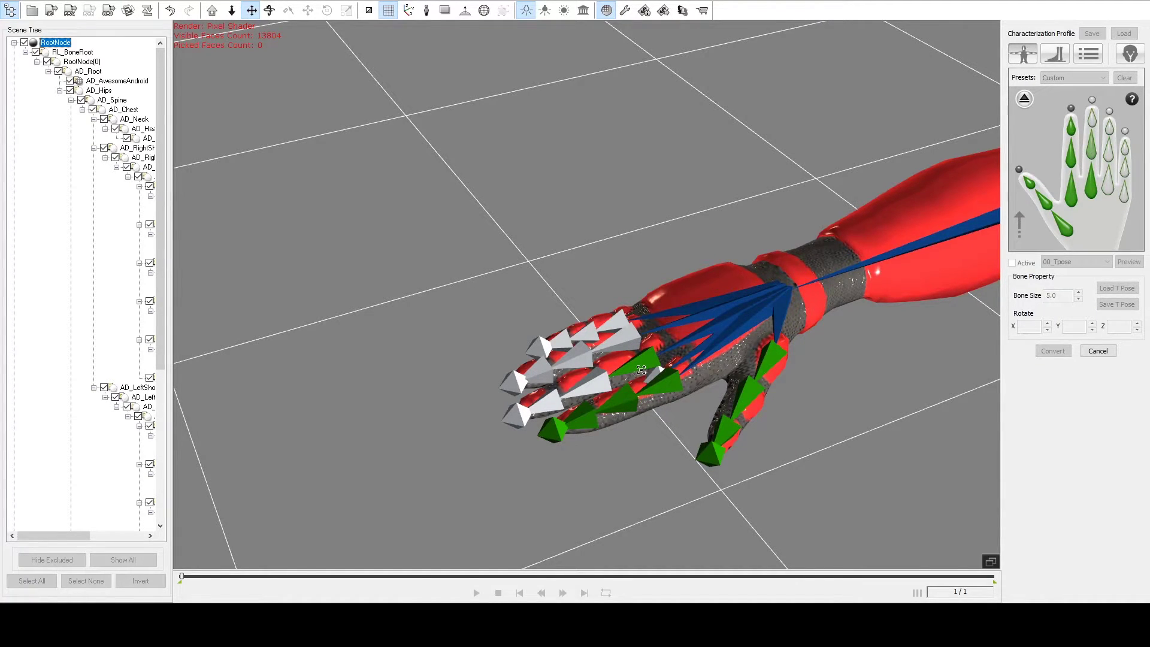
left_click(599, 379)
left_click(1090, 121)
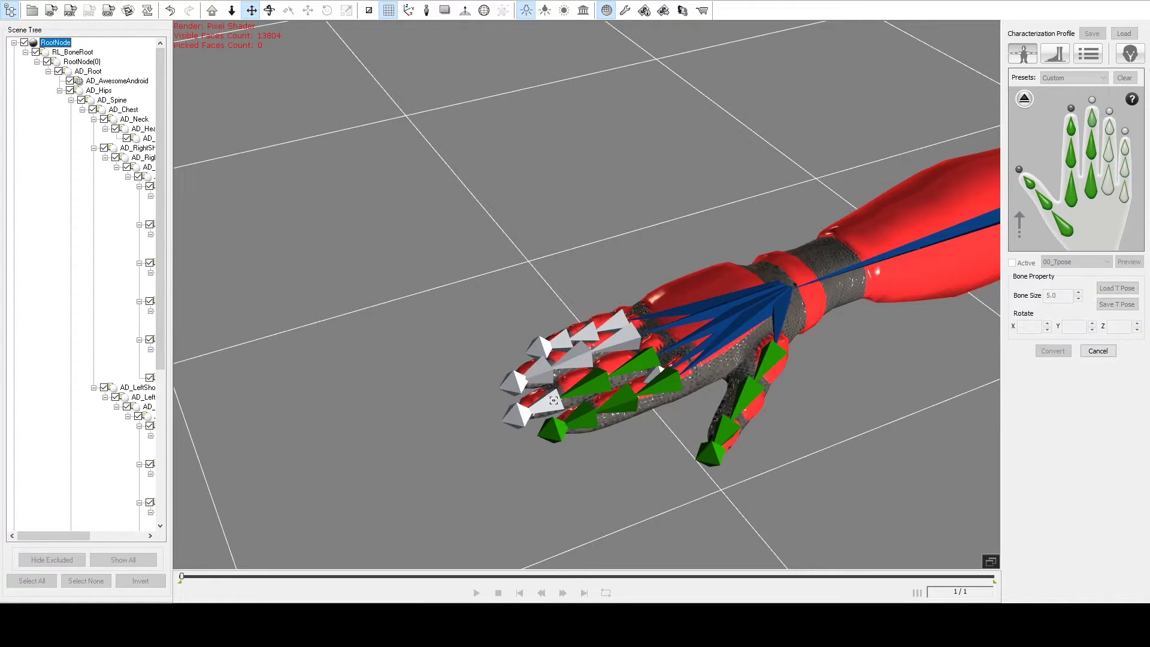
left_click(1091, 100)
left_click(522, 414)
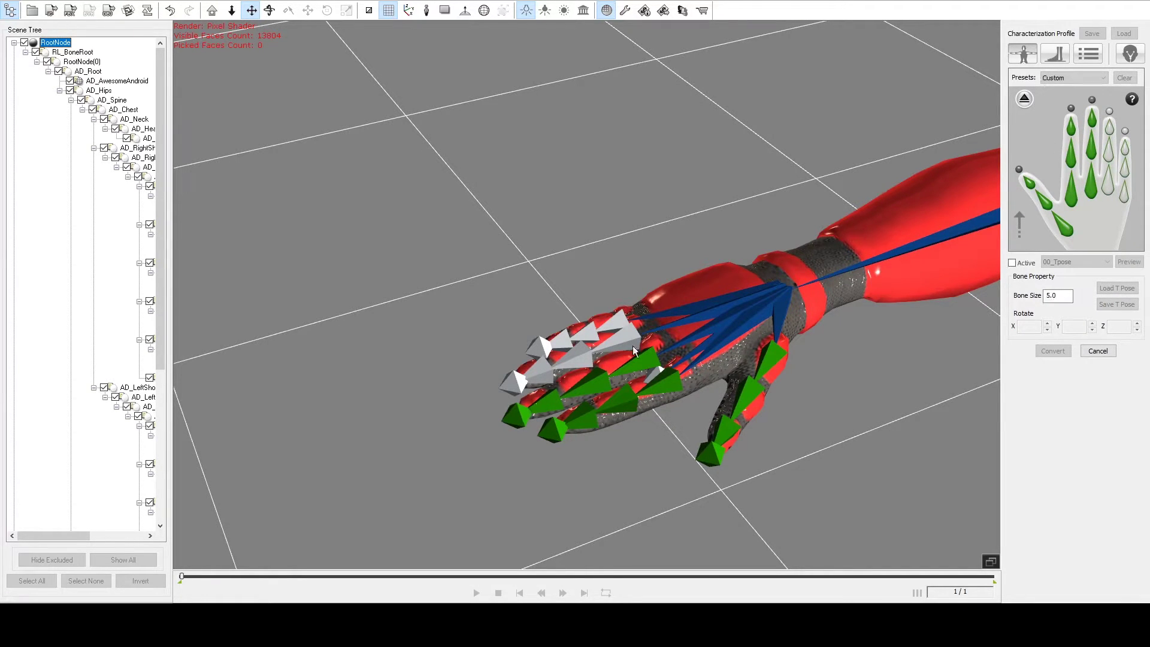
Step: Map the right ring finger's three bones and its tip to the matching hand slots
left_click(1108, 185)
left_click(627, 342)
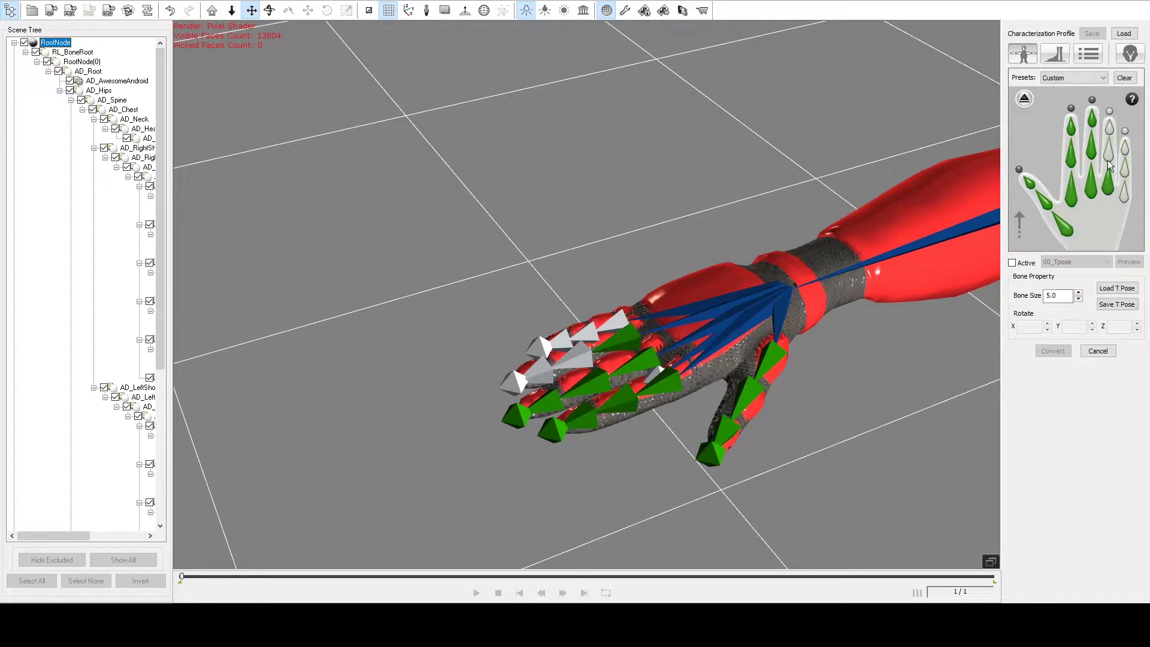
left_click(1107, 154)
left_click(586, 363)
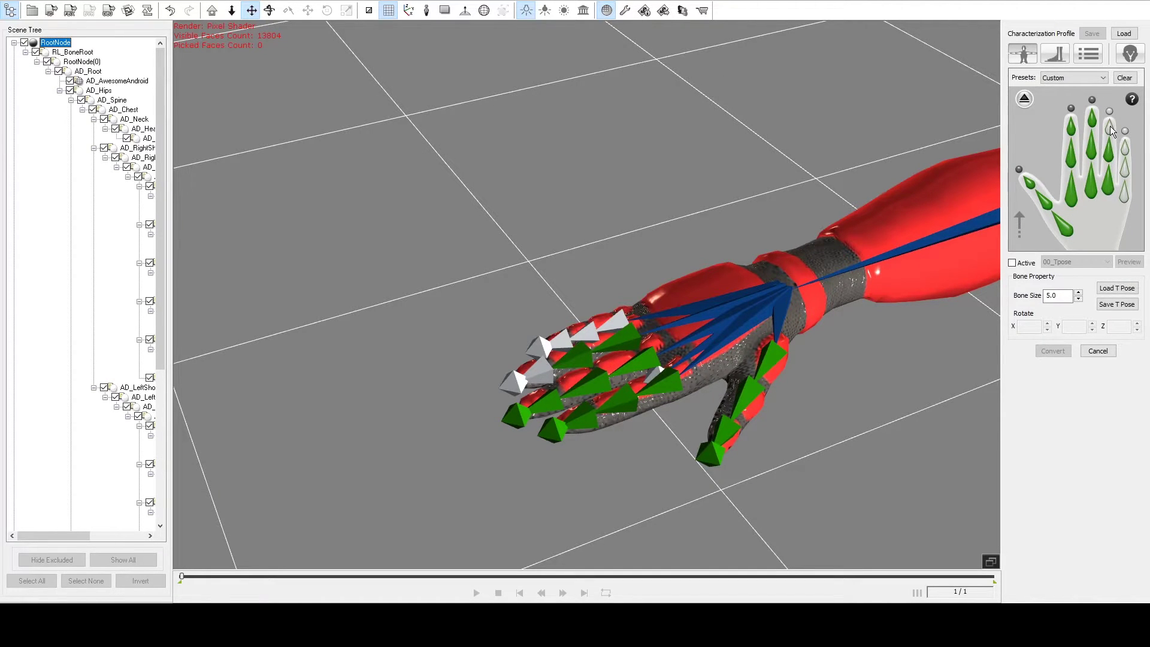
left_click(1108, 126)
left_click(544, 372)
left_click(1108, 113)
left_click(514, 383)
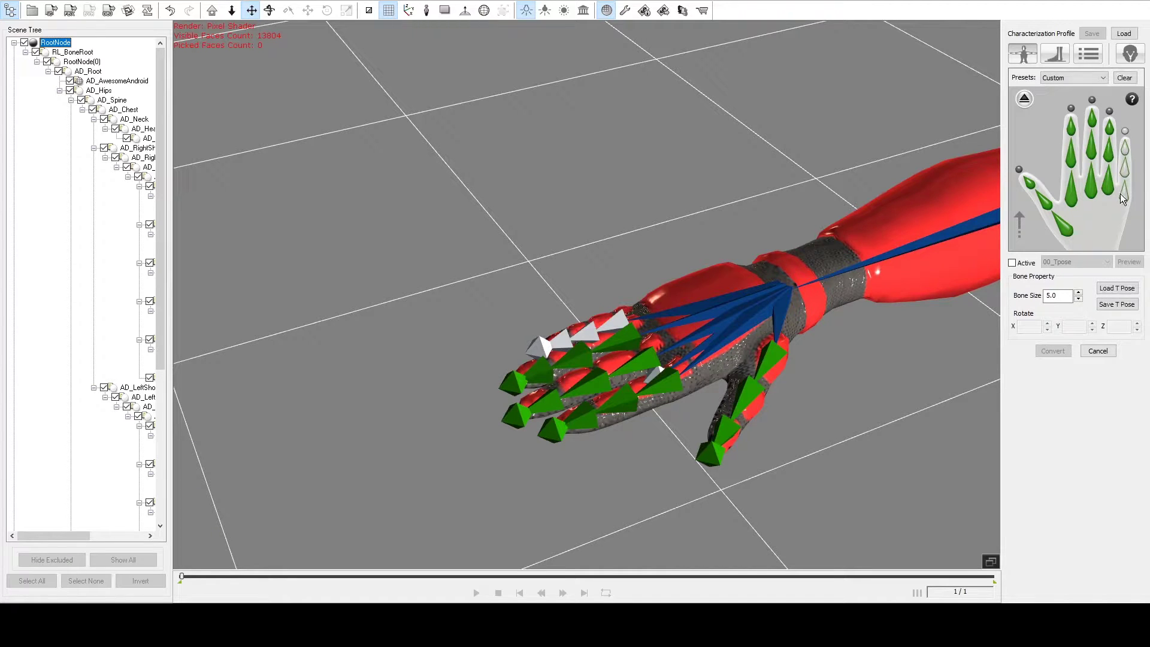
Step: Map the right little finger's three bones and its tip to the matching hand slots
left_click(1123, 192)
left_click(620, 319)
left_click(1124, 172)
left_click(584, 333)
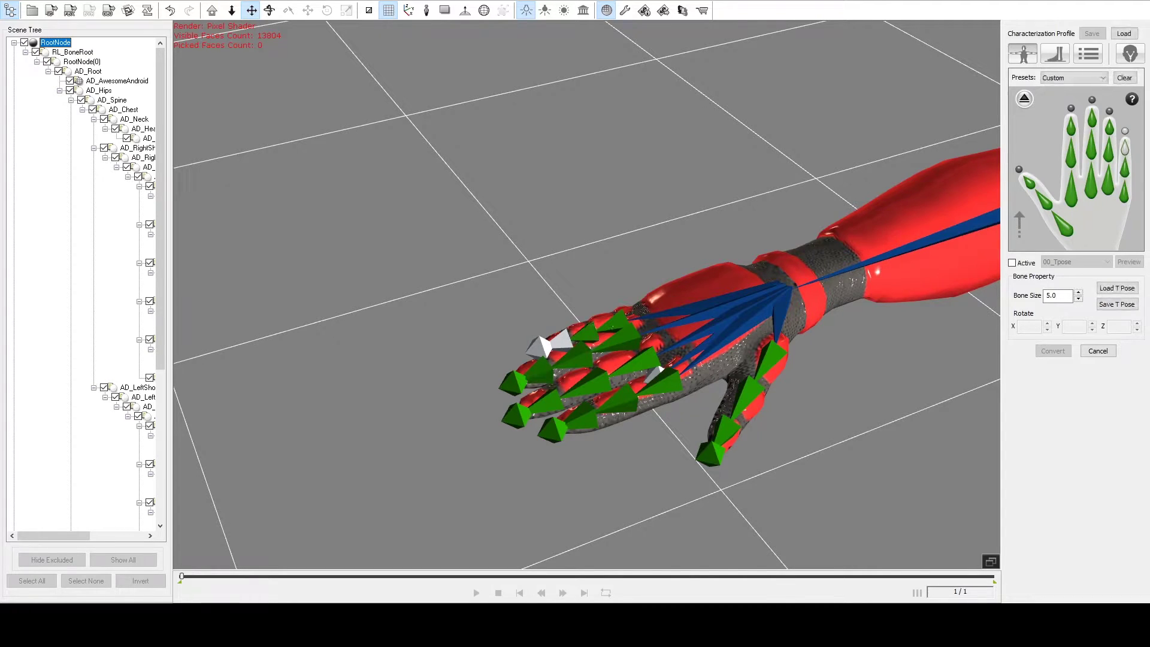
left_click(1126, 147)
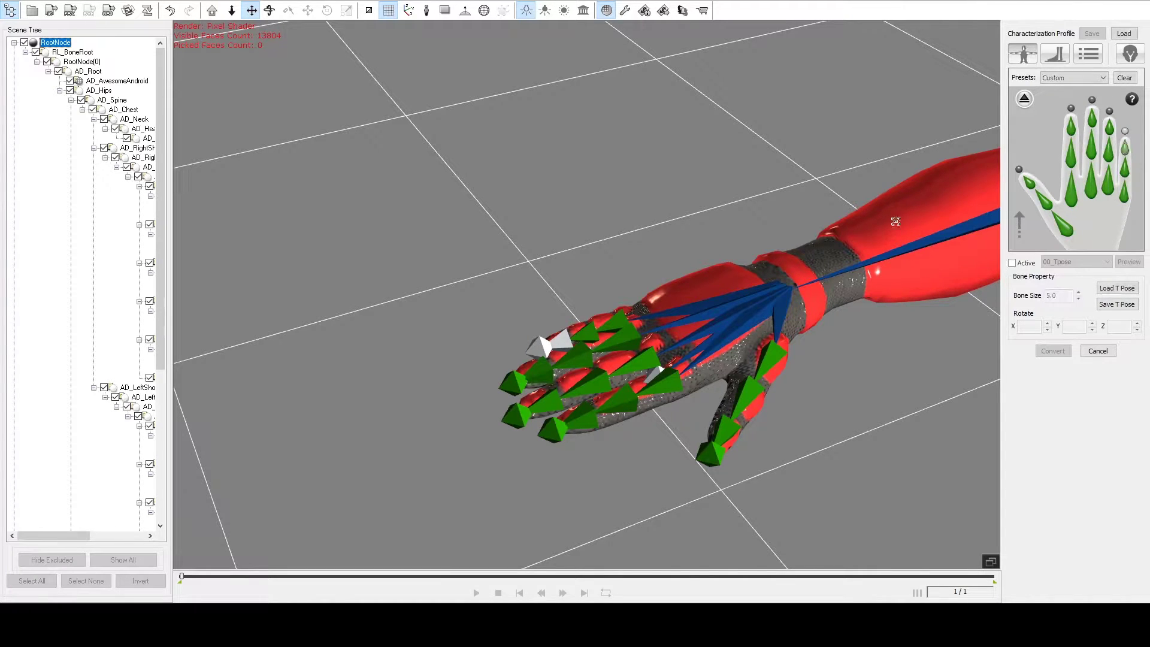
left_click(565, 338)
left_click(1124, 131)
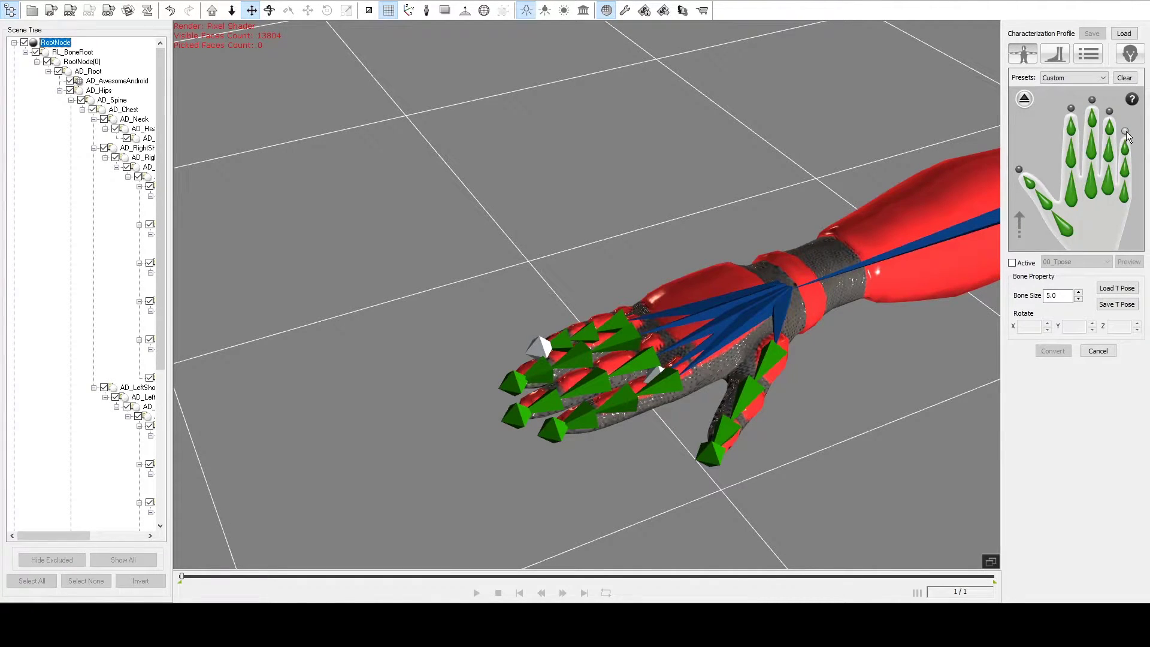
left_click(539, 345)
Step: Return to the full-body map, activate the characterization and preview the 01_Head Calibration motion
scroll(971, 252, "down", 5)
left_click(1025, 100)
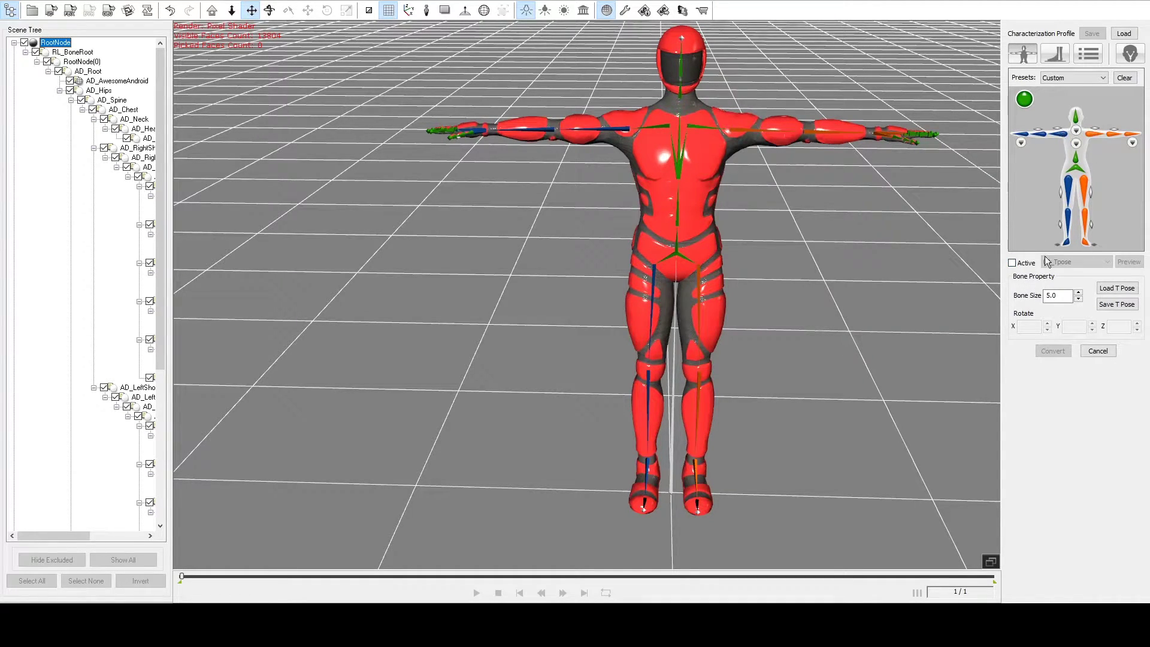
left_click(1012, 263)
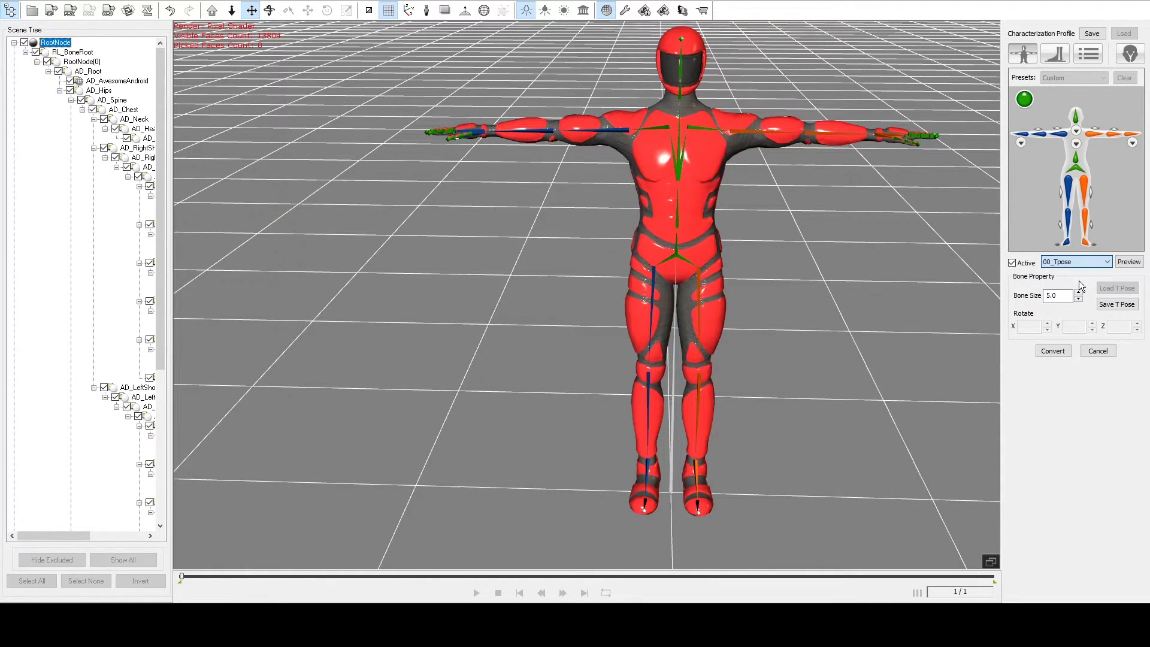
left_click(1128, 261)
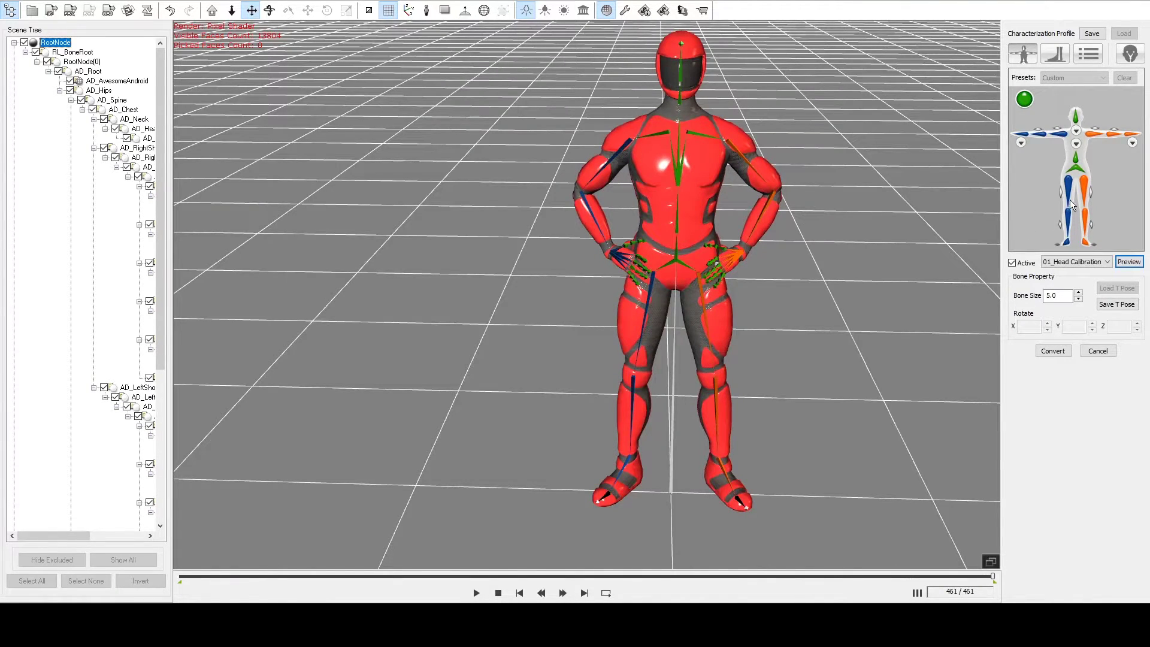
Step: Open the floor contact setup, preview the 00_Tpose pose and set the hands' contact height to 1
left_click(1055, 58)
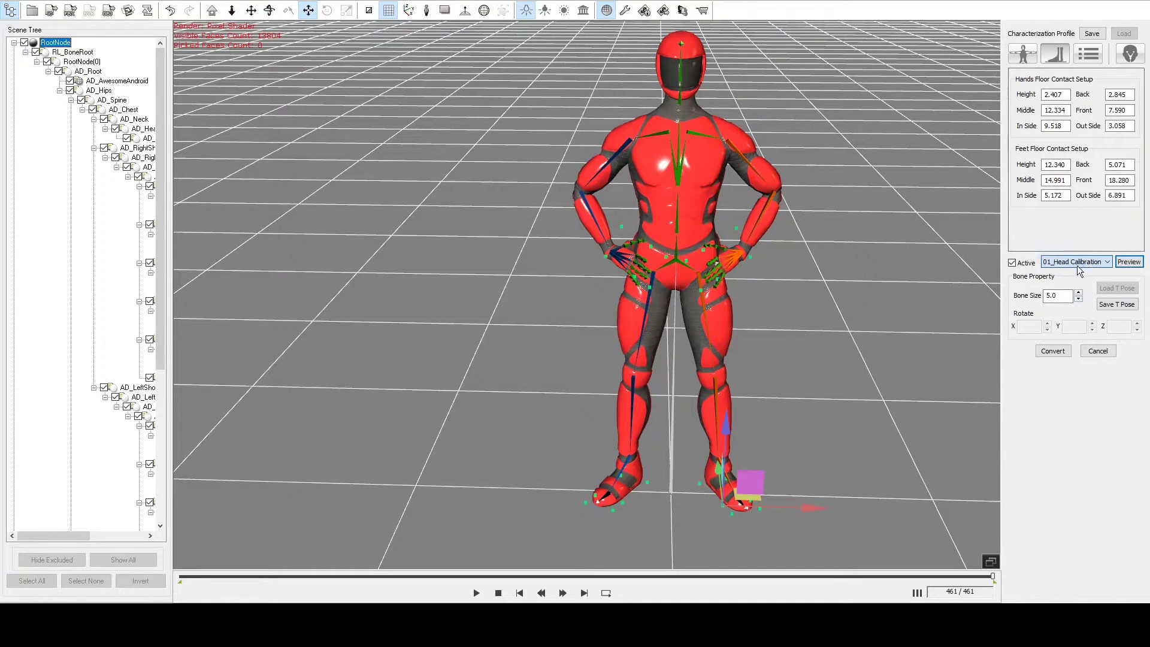
left_click(1124, 263)
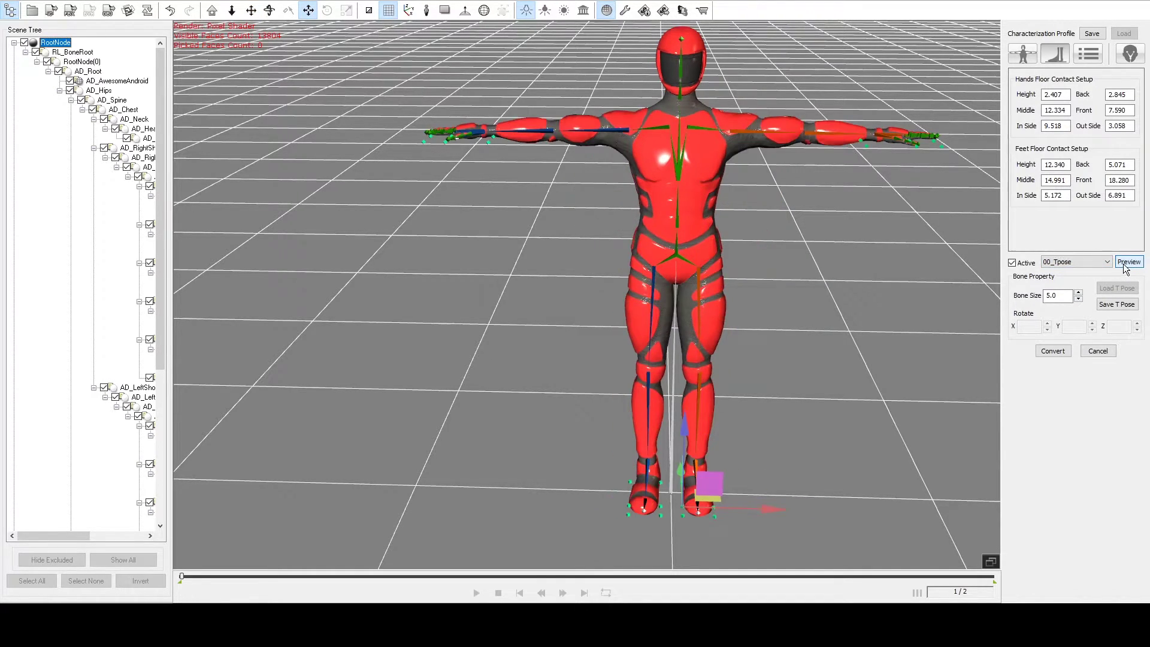
right_click_drag(622, 366, 617, 340)
scroll(617, 340, "up", 5)
scroll(684, 344, "up", 1)
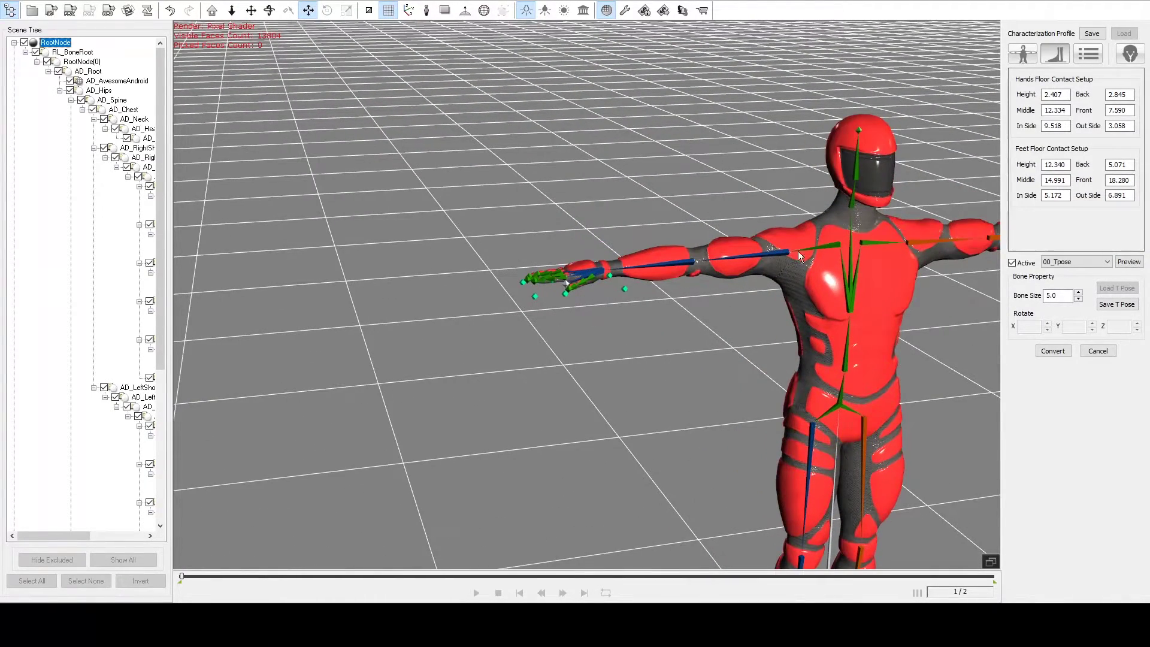
double_click(1048, 94)
type("1")
key("Tab")
left_click(537, 290)
Step: Set the hands' floor contact In Side value to 6 and the Middle value to 11
right_click_drag(616, 290, 556, 259)
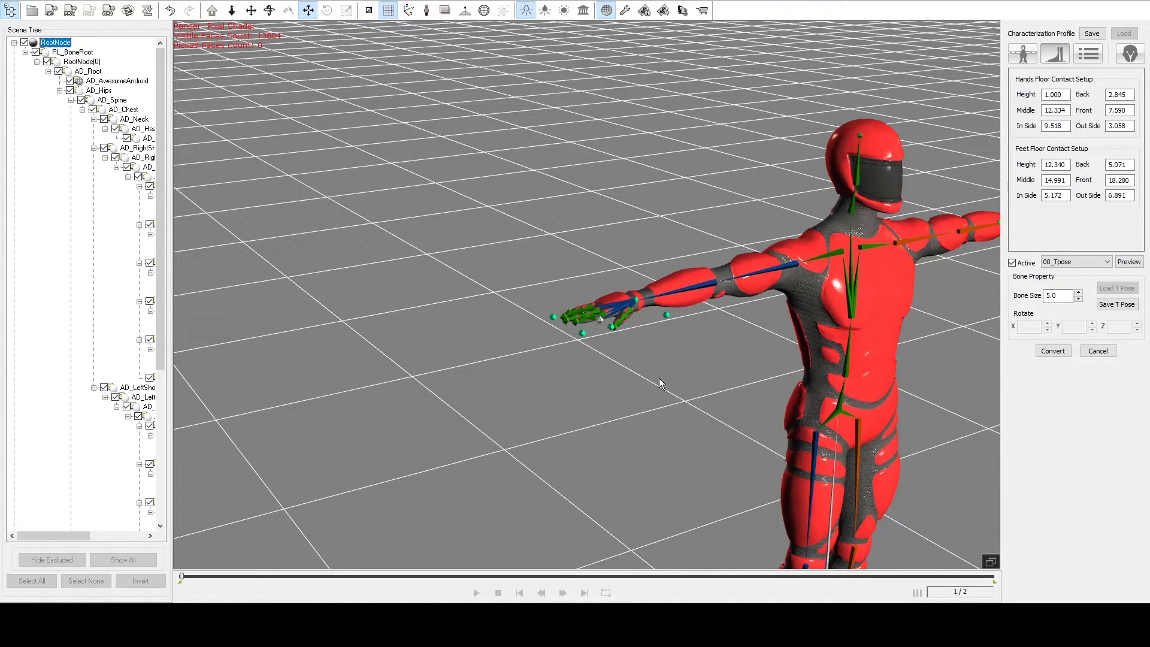
right_click_drag(659, 383, 804, 411)
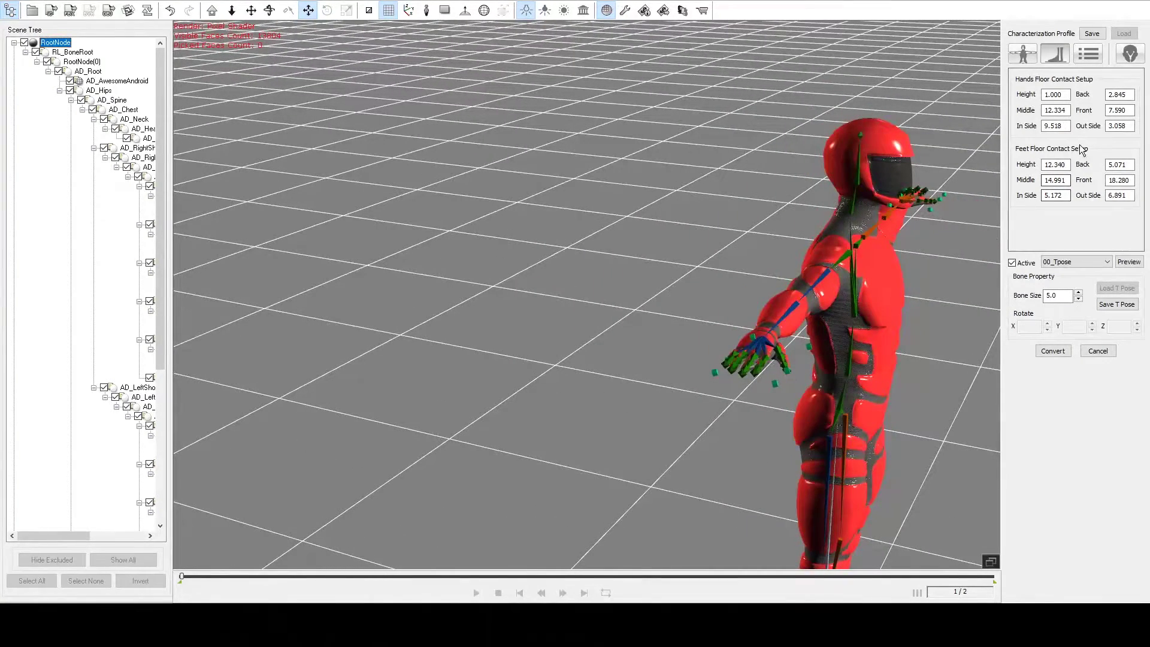
left_click_drag(1069, 131, 1027, 130)
type("6")
key("Return")
right_click_drag(769, 367, 597, 235)
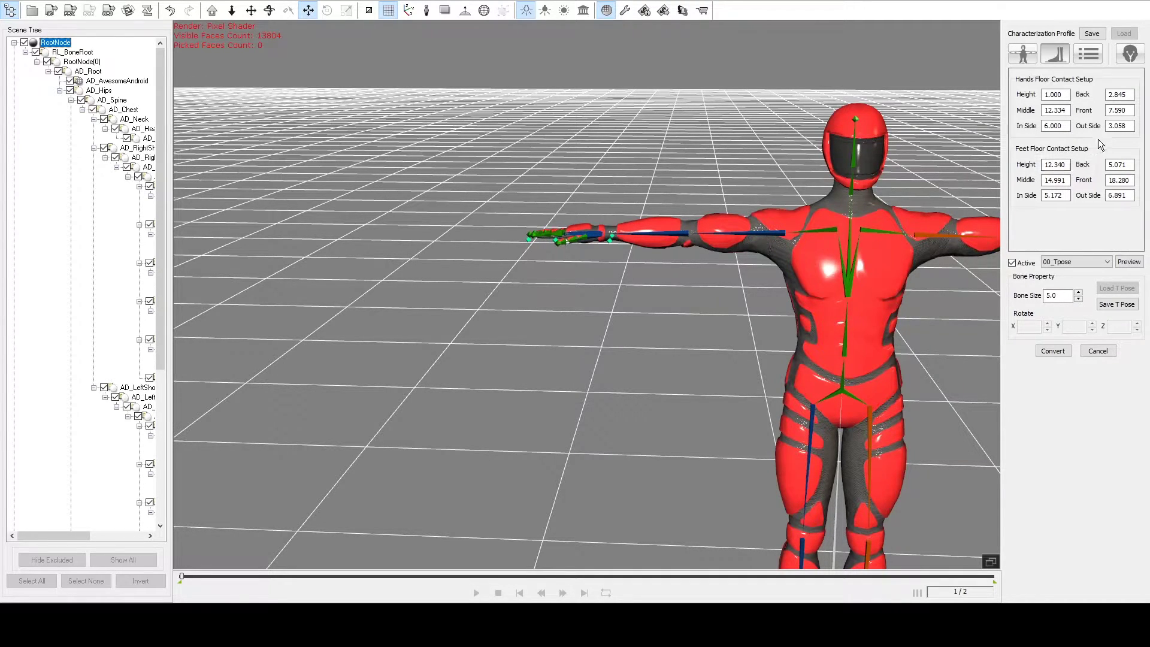
left_click_drag(1070, 109, 1035, 108)
type("11.000")
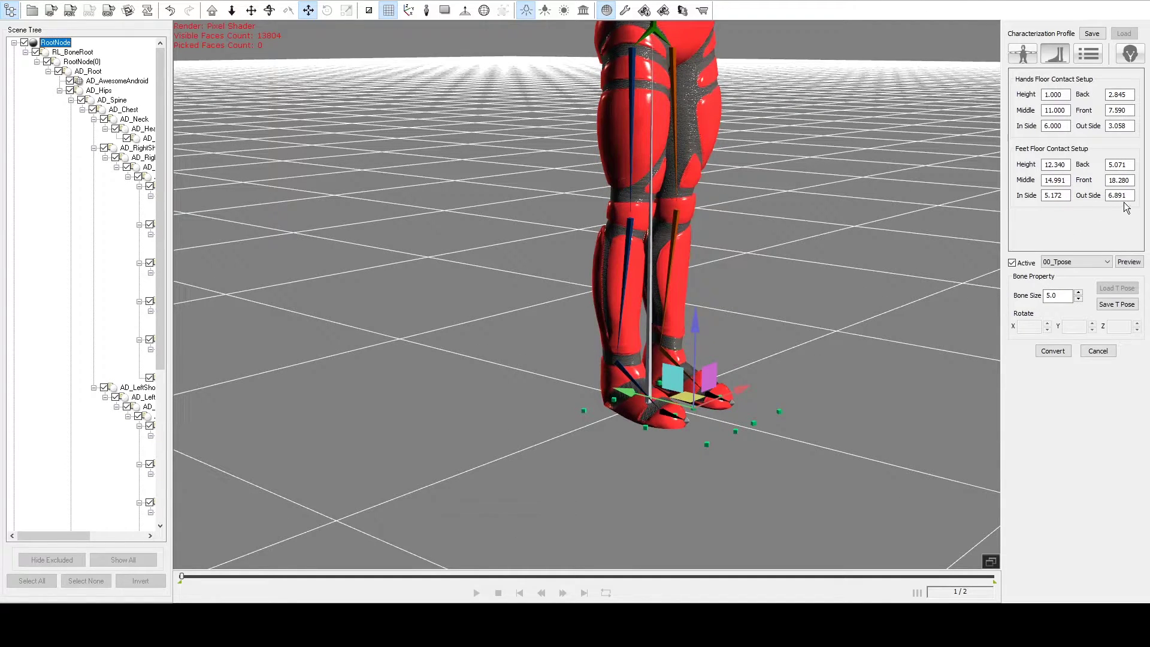
Step: Set the feet's floor contact Front value to 8 and the In Side value to 4.5
left_click_drag(1132, 180, 1096, 179)
type("8")
right_click_drag(718, 383, 384, 367)
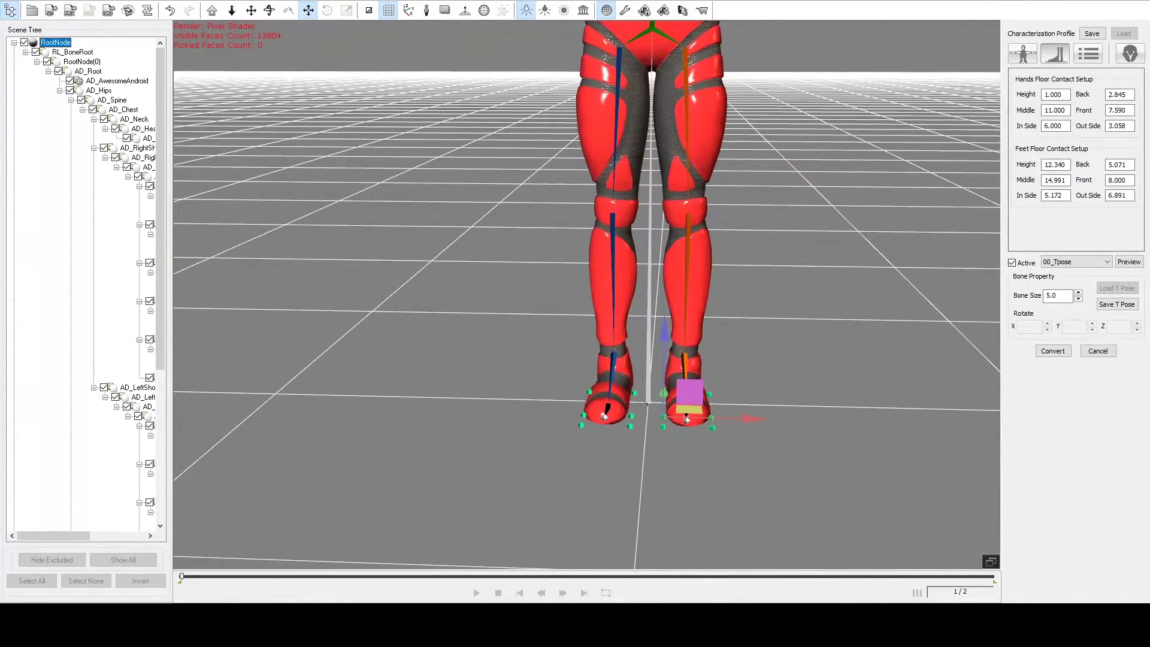
double_click(1069, 196)
type("4.500")
key("Return")
scroll(616, 321, "down", 6)
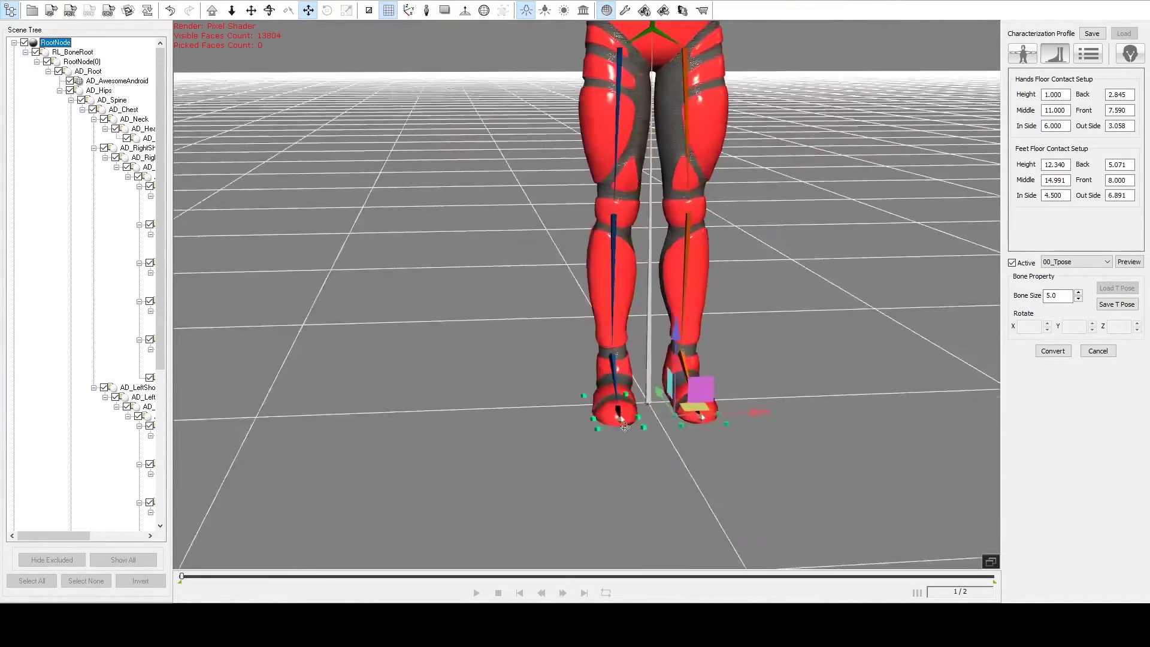
right_click_drag(798, 129, 721, 225)
Step: Open the hip and feet offset settings and enable the automatic feet height option
left_click(1089, 53)
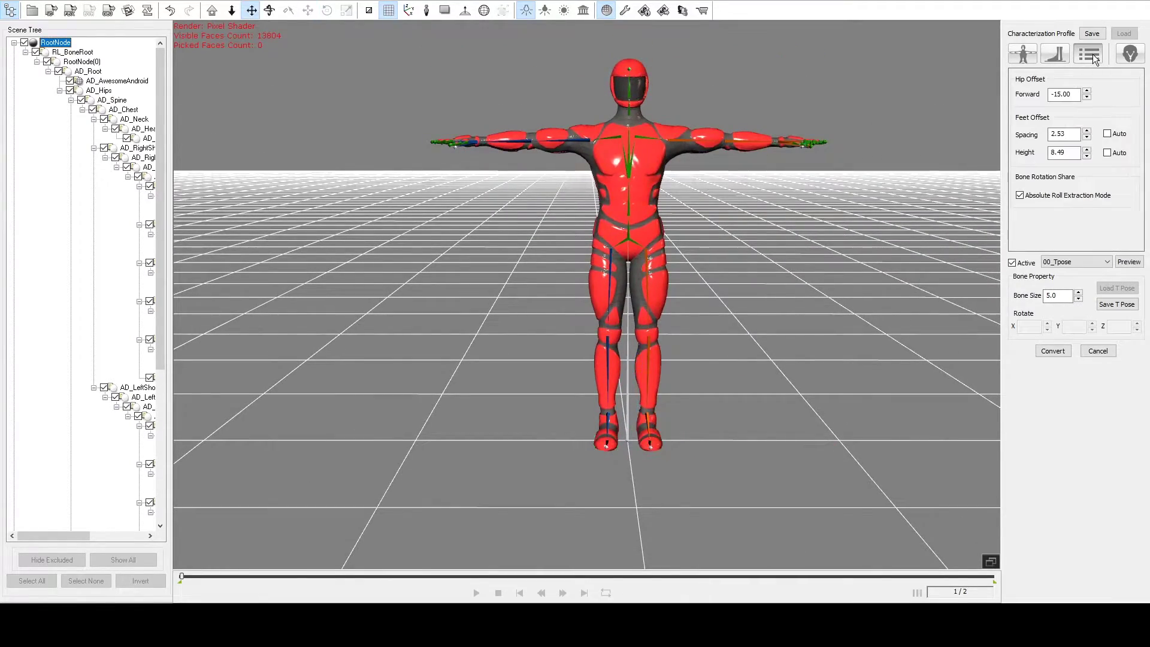
right_click_drag(826, 196, 664, 185)
right_click_drag(601, 208, 393, 361)
middle_click_drag(572, 283, 575, 298)
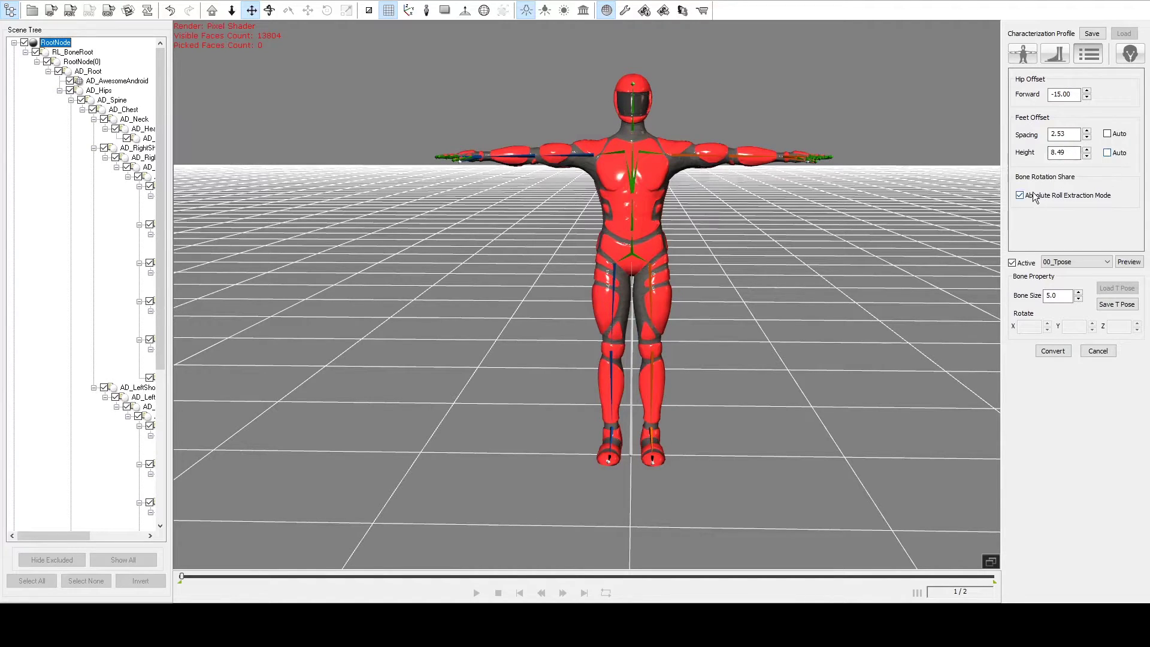
left_click(1106, 153)
left_click(1105, 154)
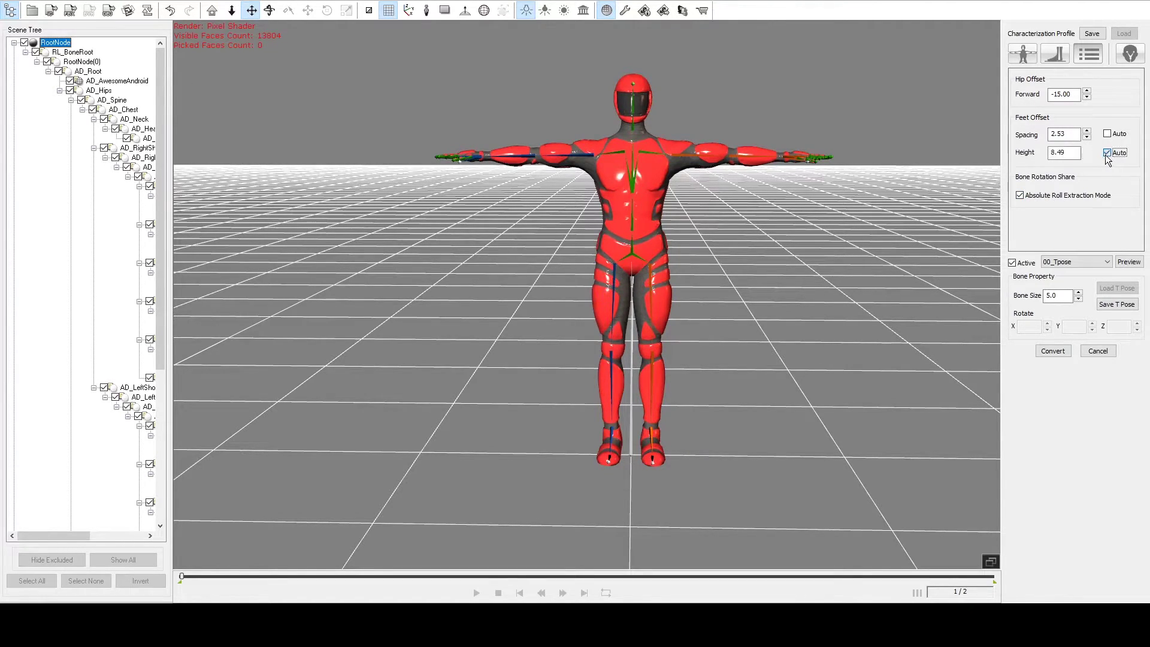
Step: Convert the android to a non-standard character with Absolute Roll Extraction Mode kept on
left_click(1020, 196)
left_click(1020, 196)
left_click(1020, 195)
left_click(1020, 196)
left_click(1048, 352)
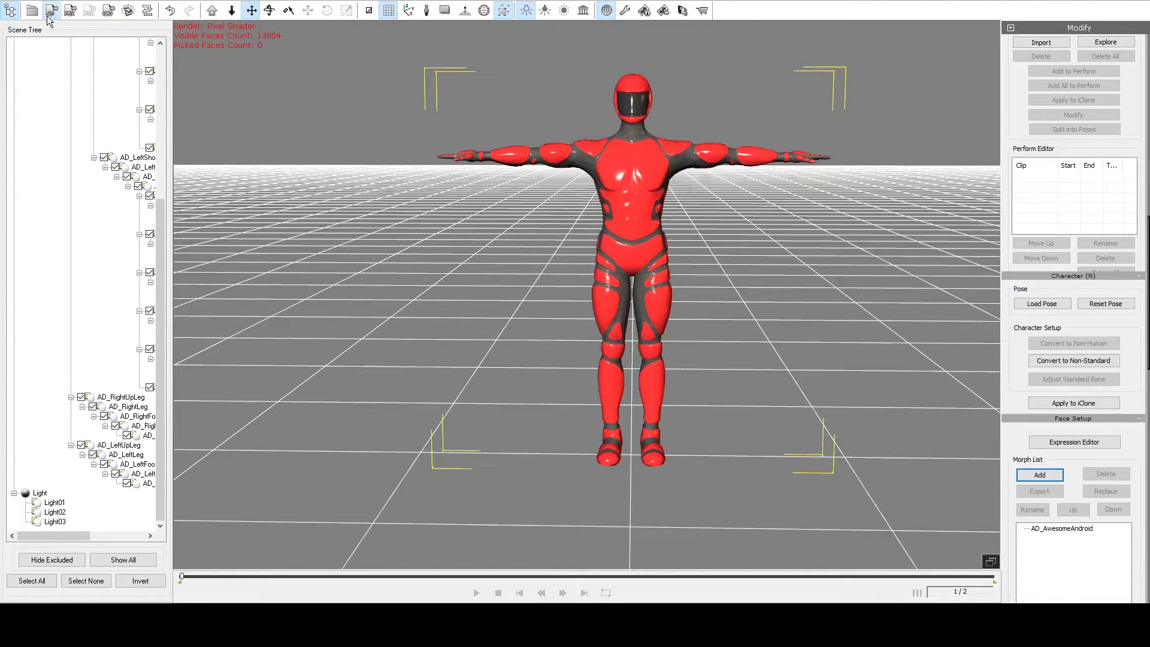
Step: Export the android's geometry as a non-standard character for iClone 7 with embedded 2048x2048 textures
left_click(50, 11)
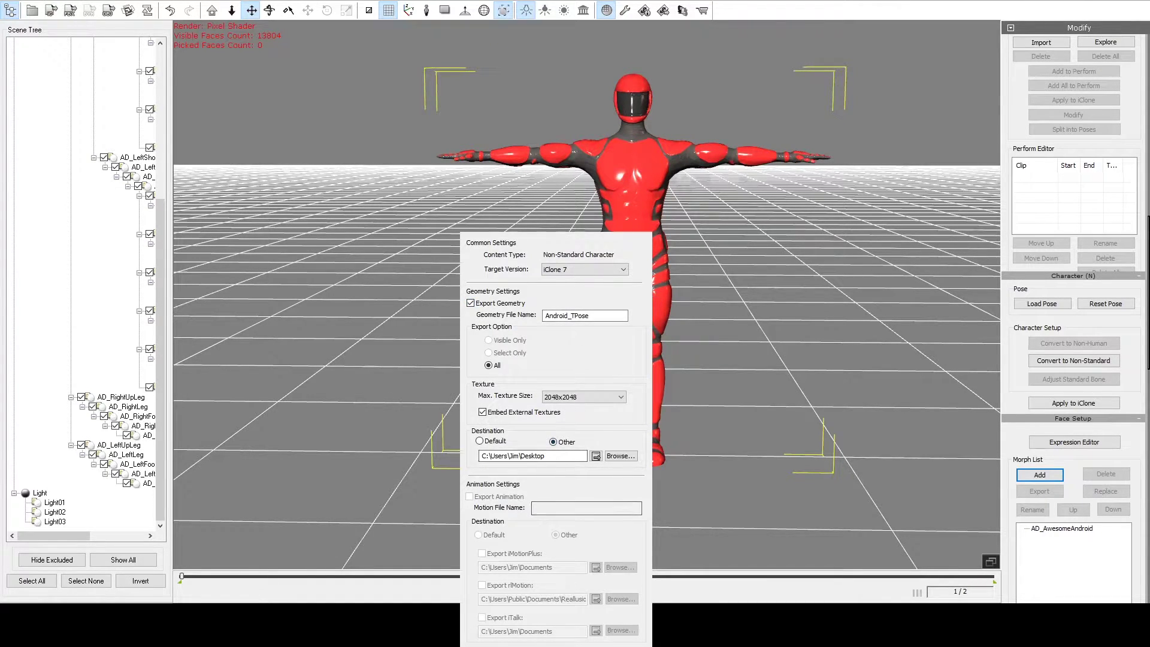
key("Return")
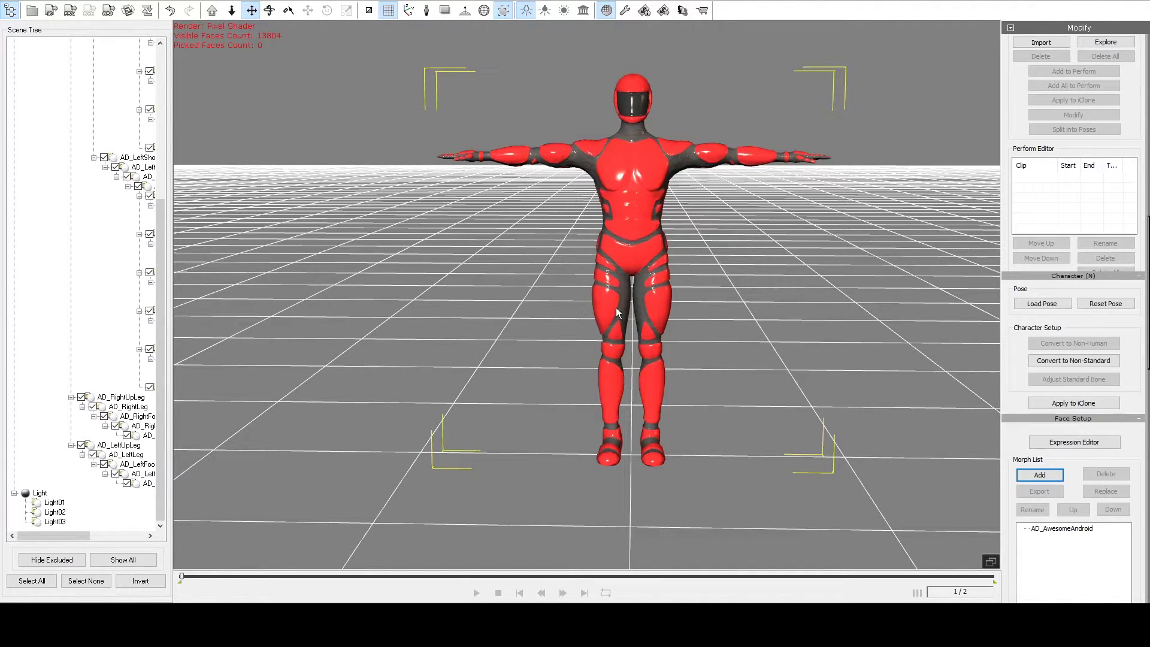
key("Return")
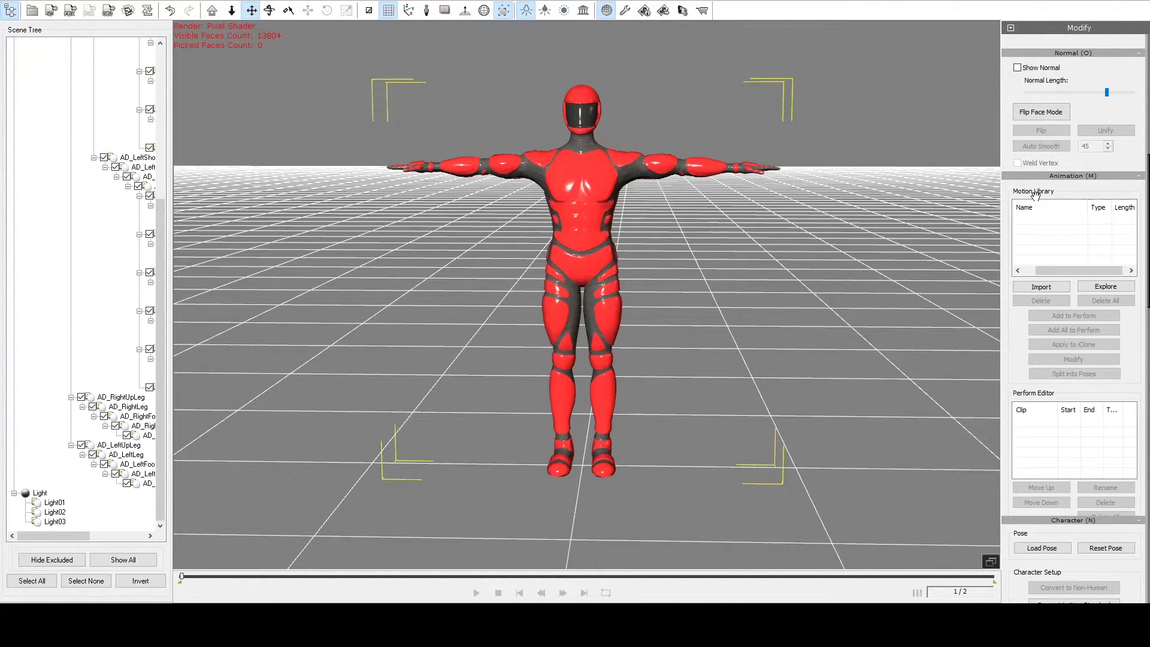
Step: Import the The Wop.fbx motion for the current character at 60 samples per second and play it on the android
left_click_drag(1067, 359, 1045, 233)
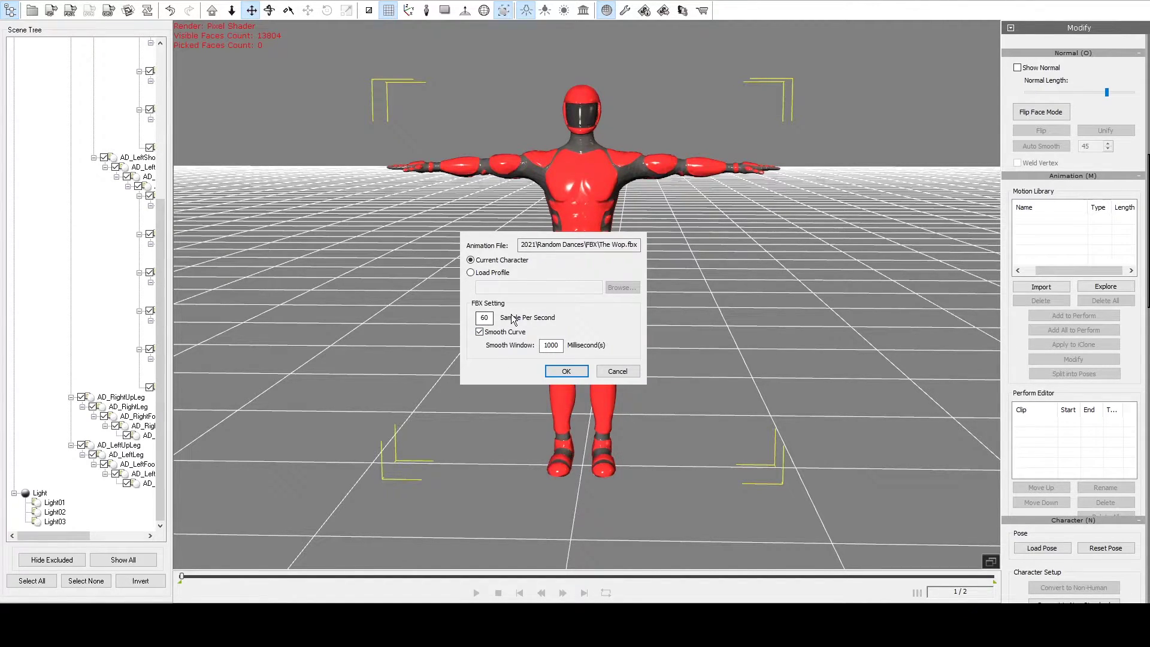
left_click(569, 372)
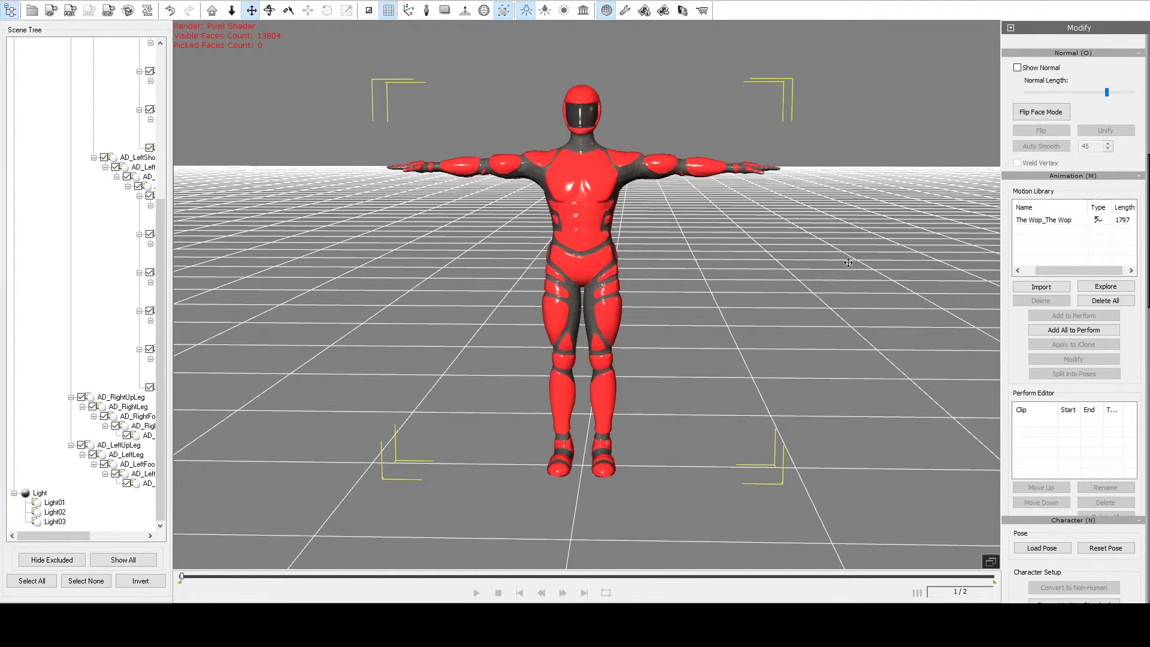
left_click(1037, 221)
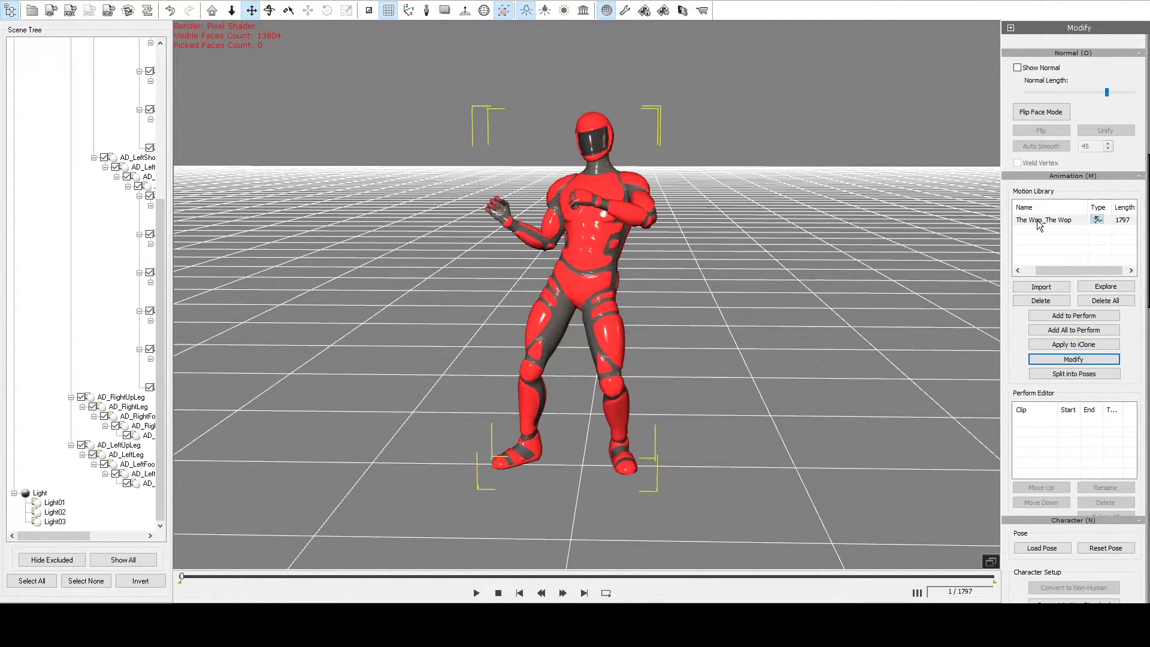
left_click(476, 593)
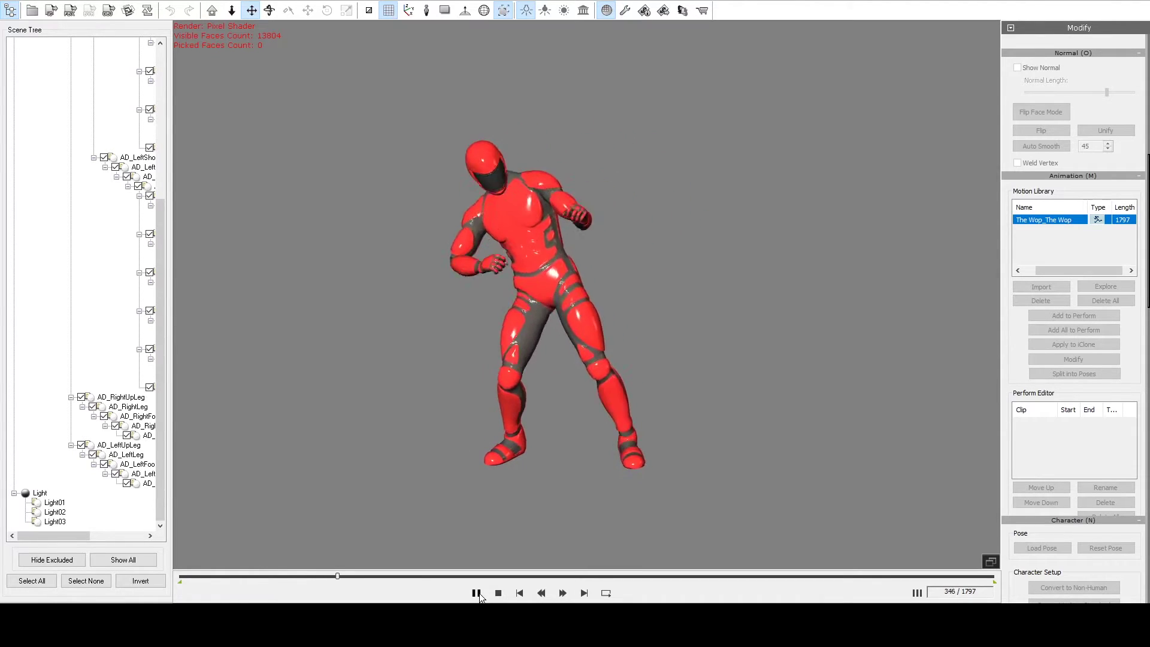
left_click(476, 593)
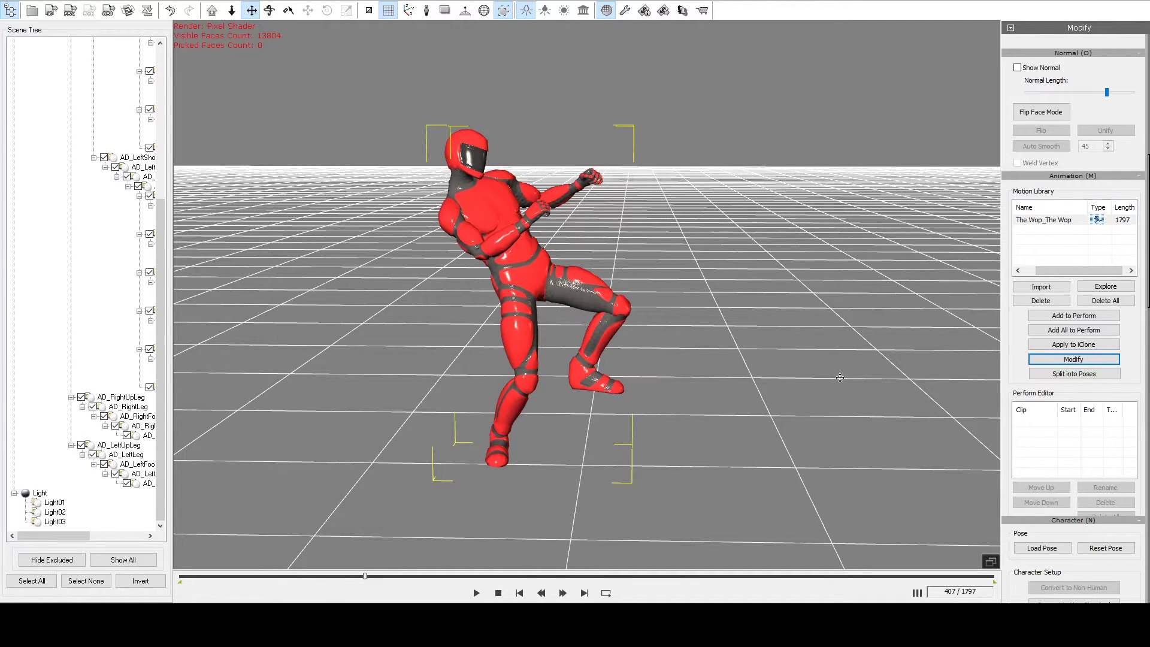
Step: Add the imported dance motion to the perform list and rename its clip as The Wop
left_click(1075, 317)
double_click(1029, 422)
left_click(1029, 422)
key("shift+Home")
key("BackSpace")
left_click(1034, 442)
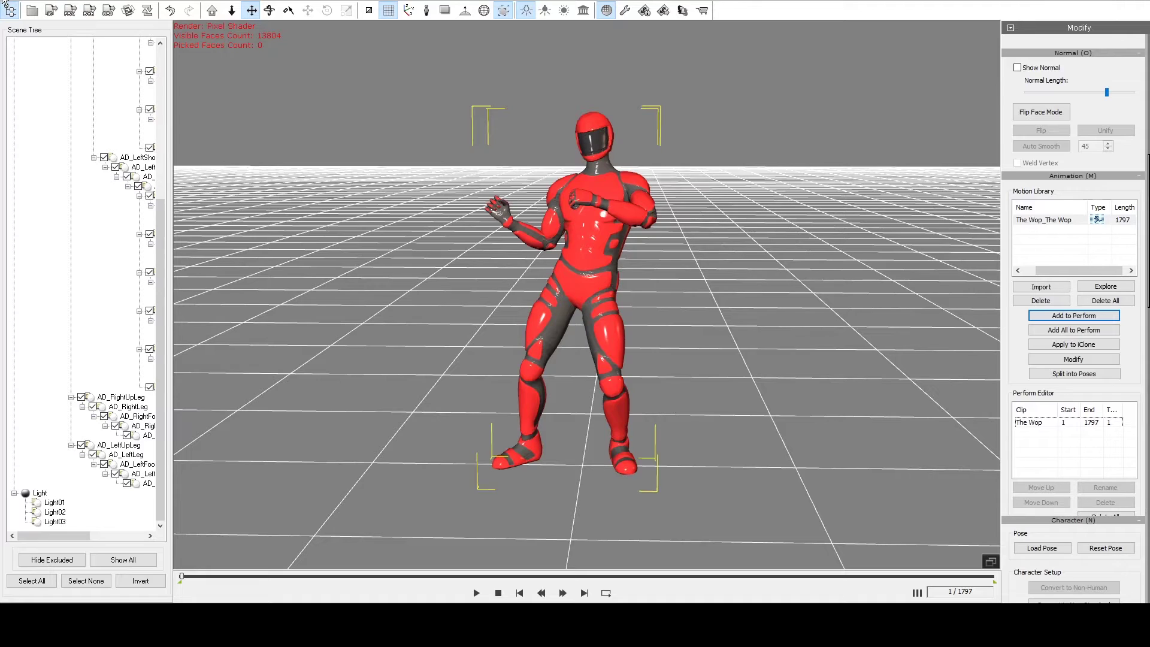
Step: Export only the The Wop animation as an rlMotion file, leaving out the geometry, and choose its destination folder
left_click(33, 39)
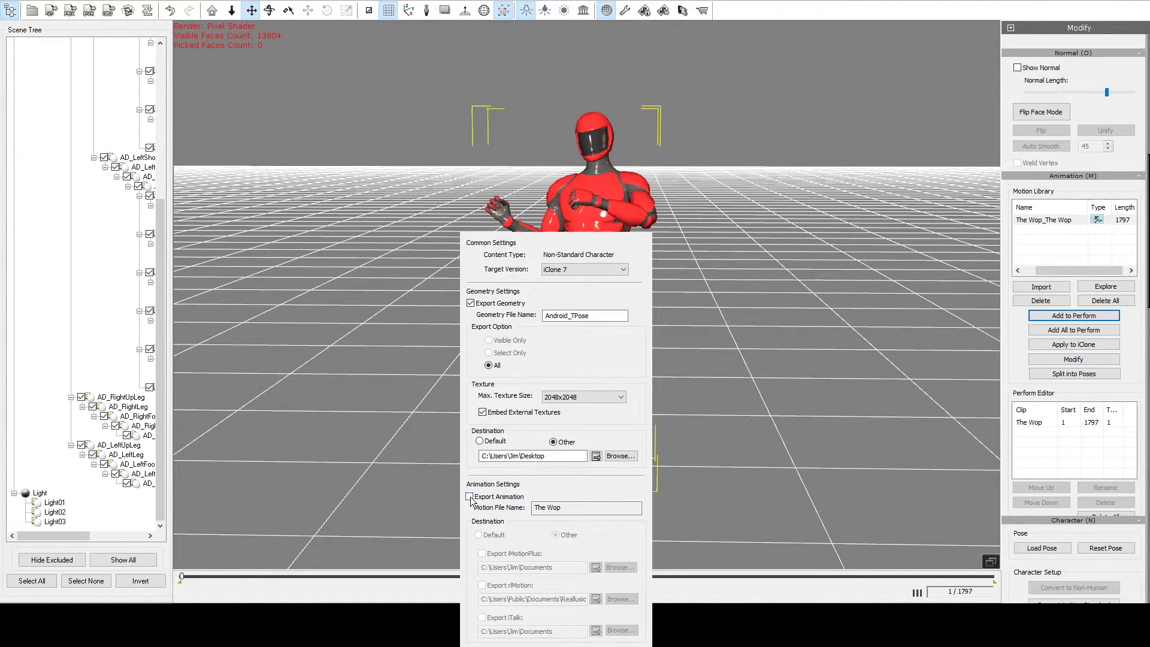
left_click(470, 497)
left_click(470, 303)
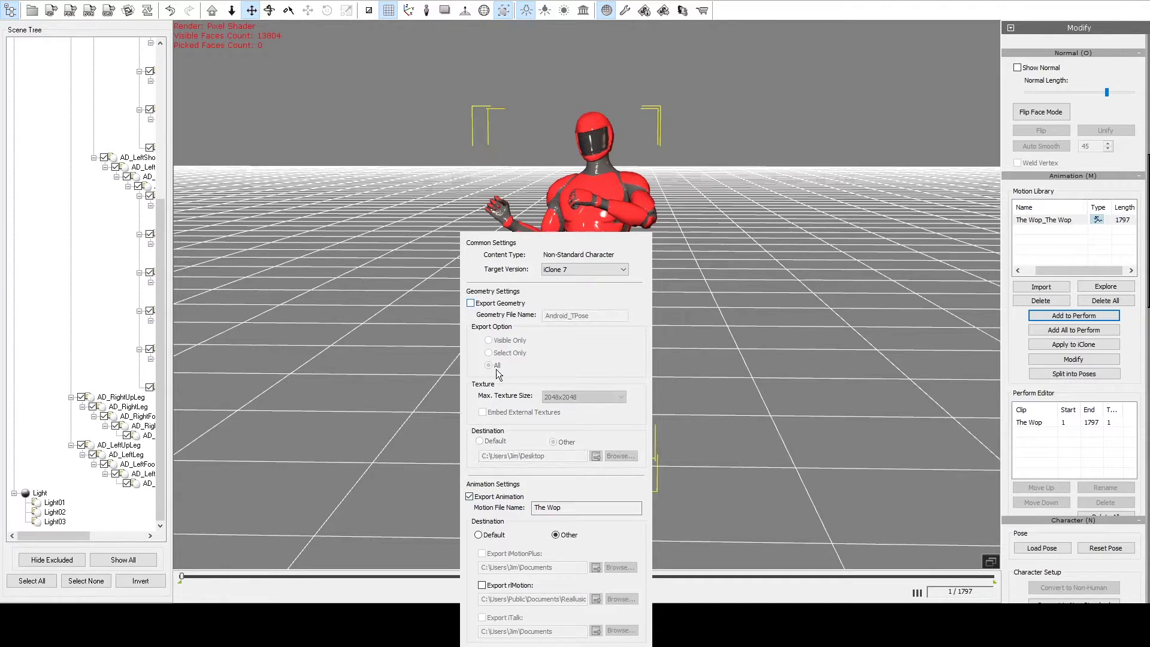
left_click(482, 585)
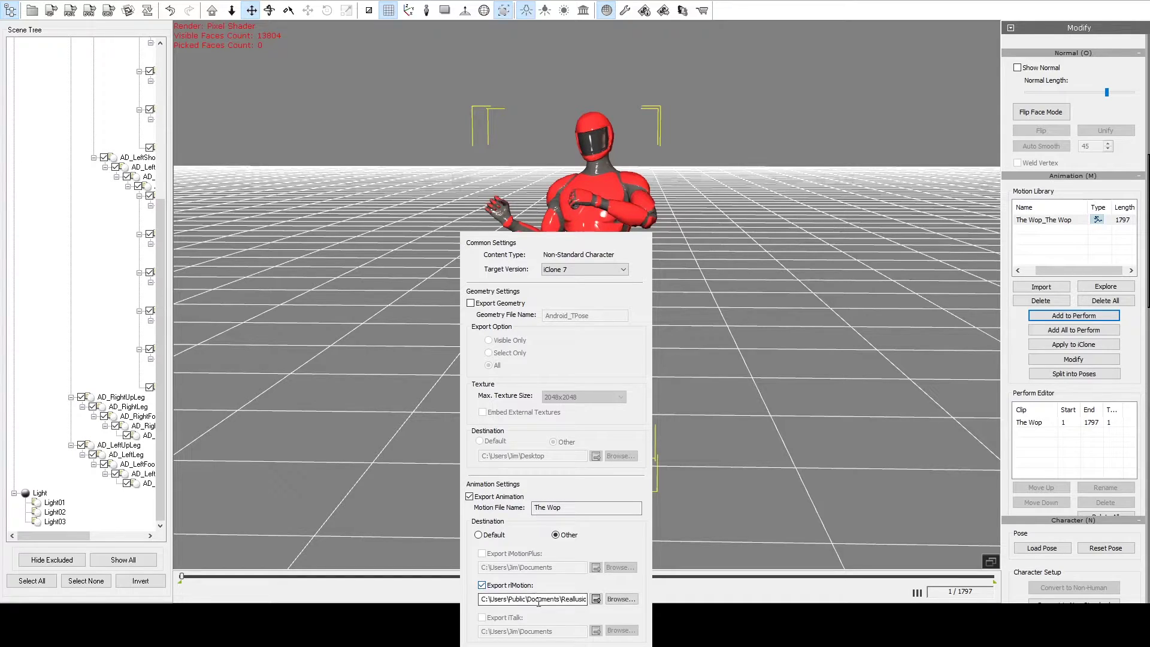
left_click(620, 598)
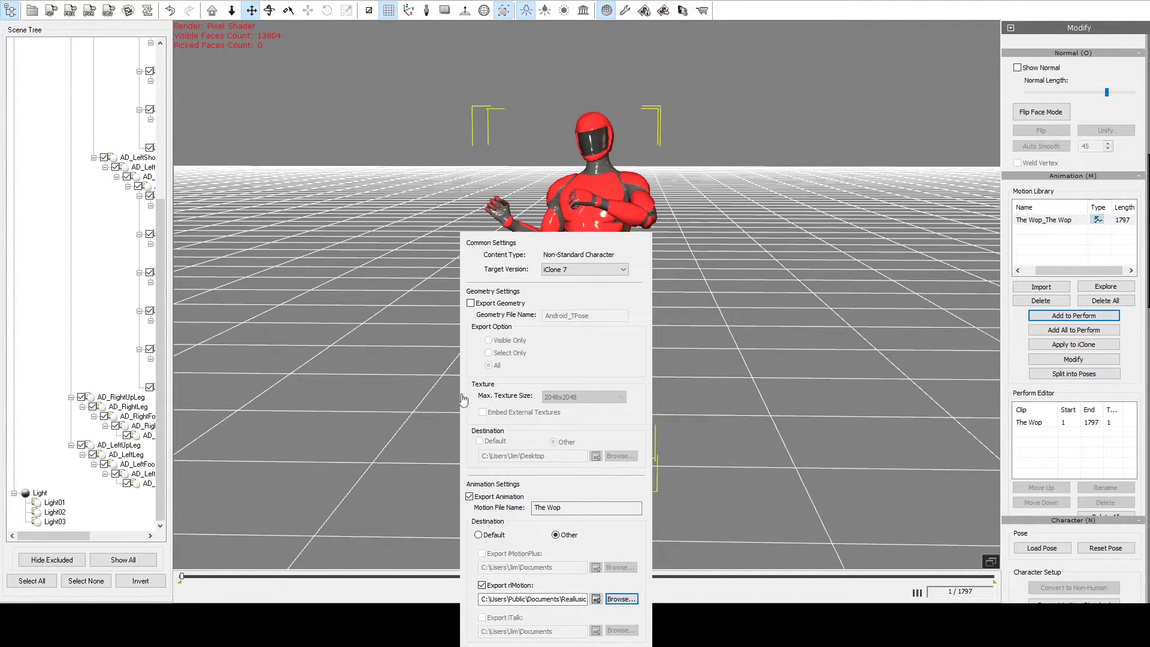
left_click(662, 475)
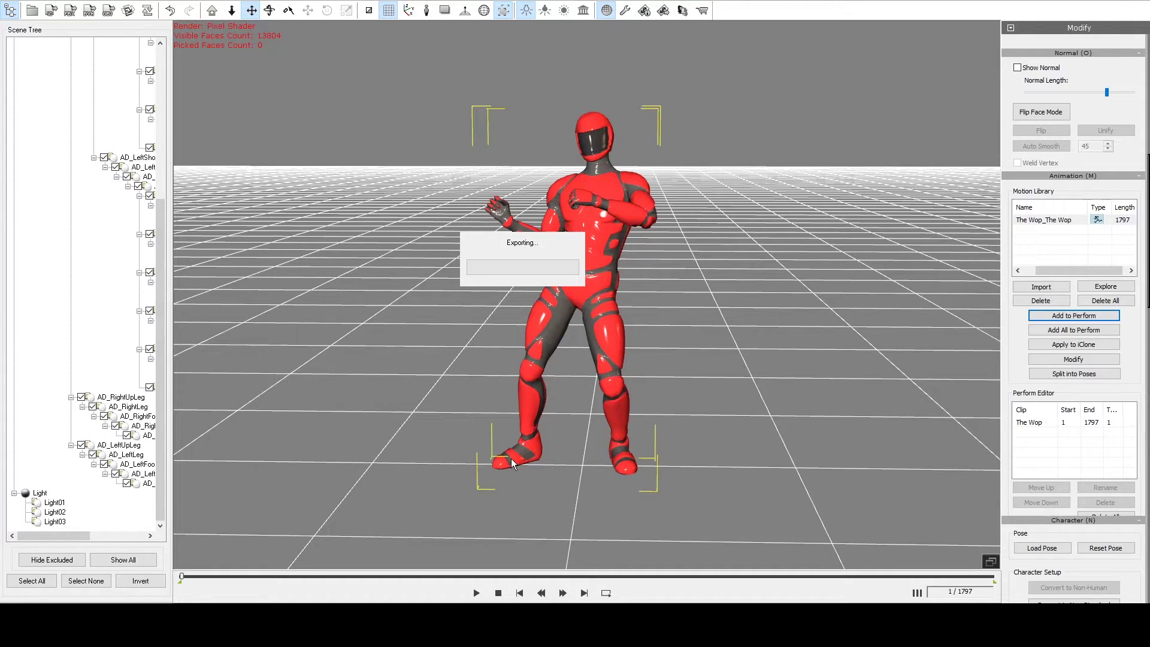
left_click(554, 291)
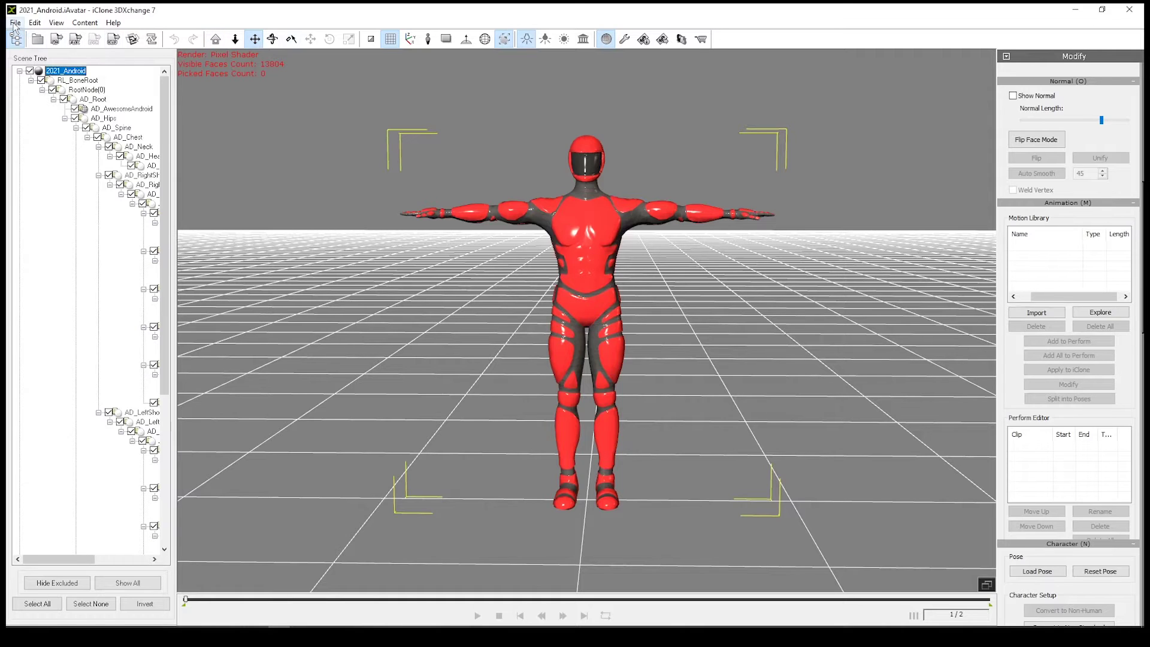
Step: Replace the android with the MocapGirlMarkers.iAvatar character
left_click(15, 23)
left_click(34, 36)
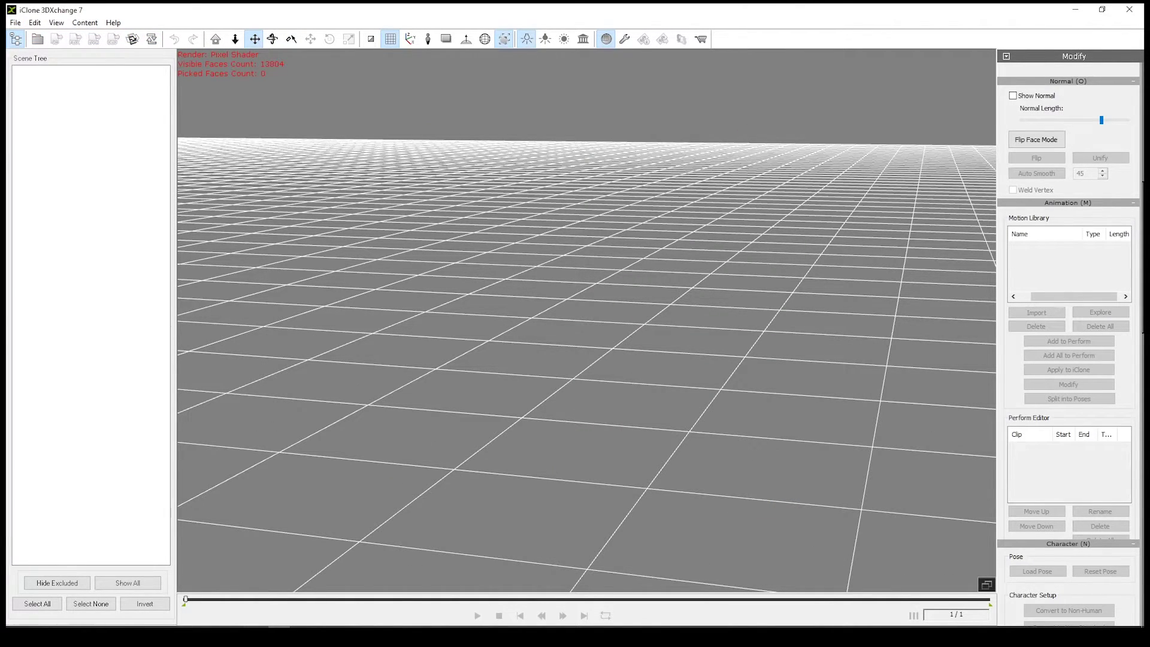
left_click_drag(476, 395, 587, 404)
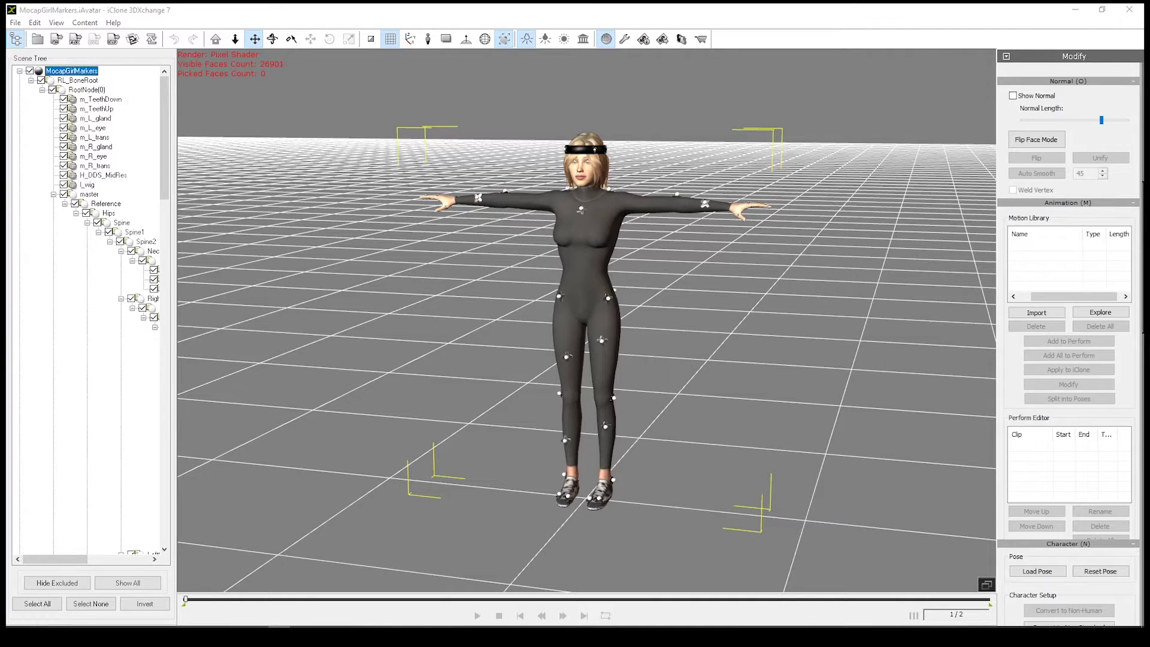
Step: Load the The Wop motion into the mocap girl's motion library and preview its playback
left_click_drag(1079, 281, 1031, 265)
left_click(1034, 247)
left_click(477, 614)
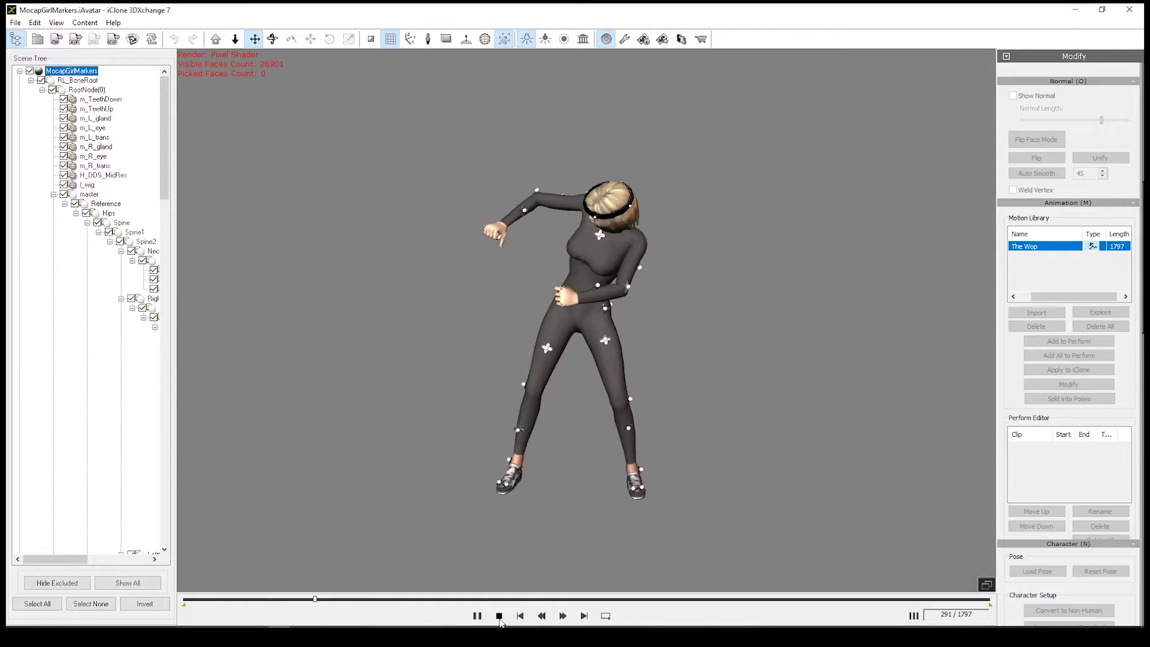
left_click(498, 616)
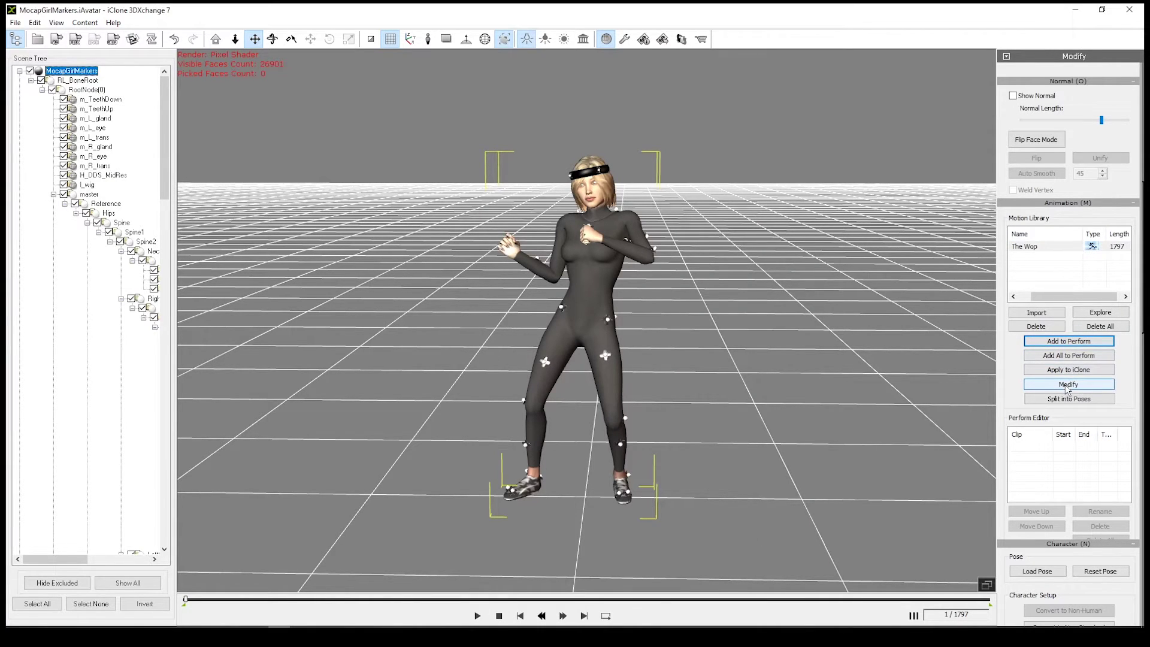
Step: Open the Motion Modifier for The Wop, preview the motion and make the body lean back moderately
left_click(1065, 385)
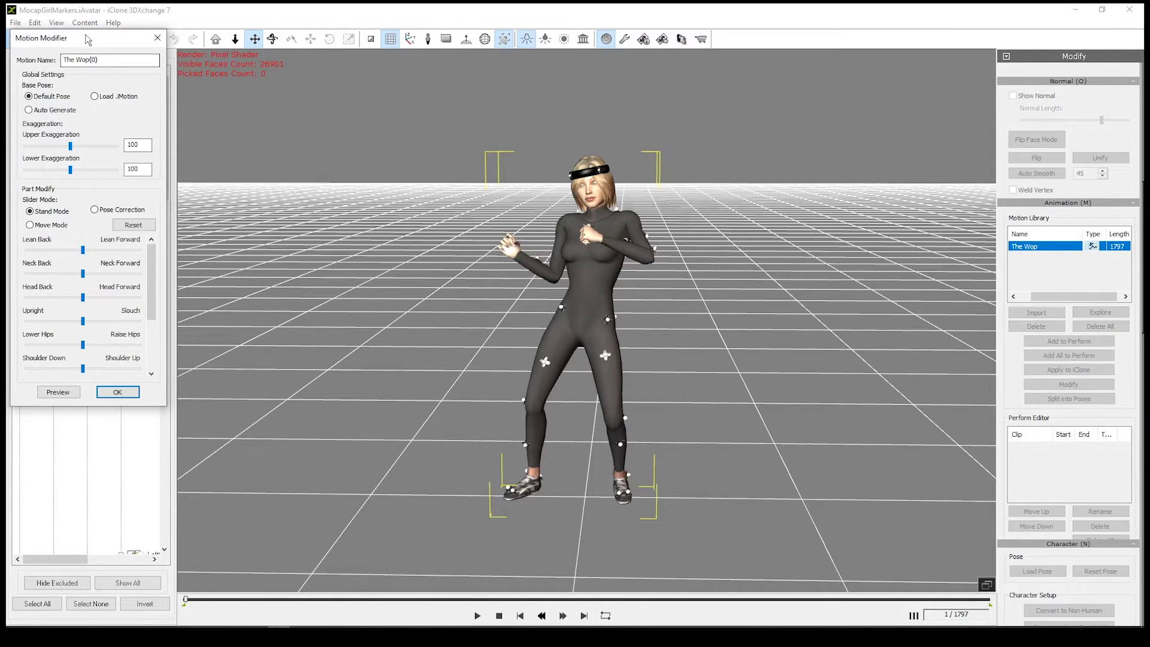
left_click_drag(81, 45, 86, 69)
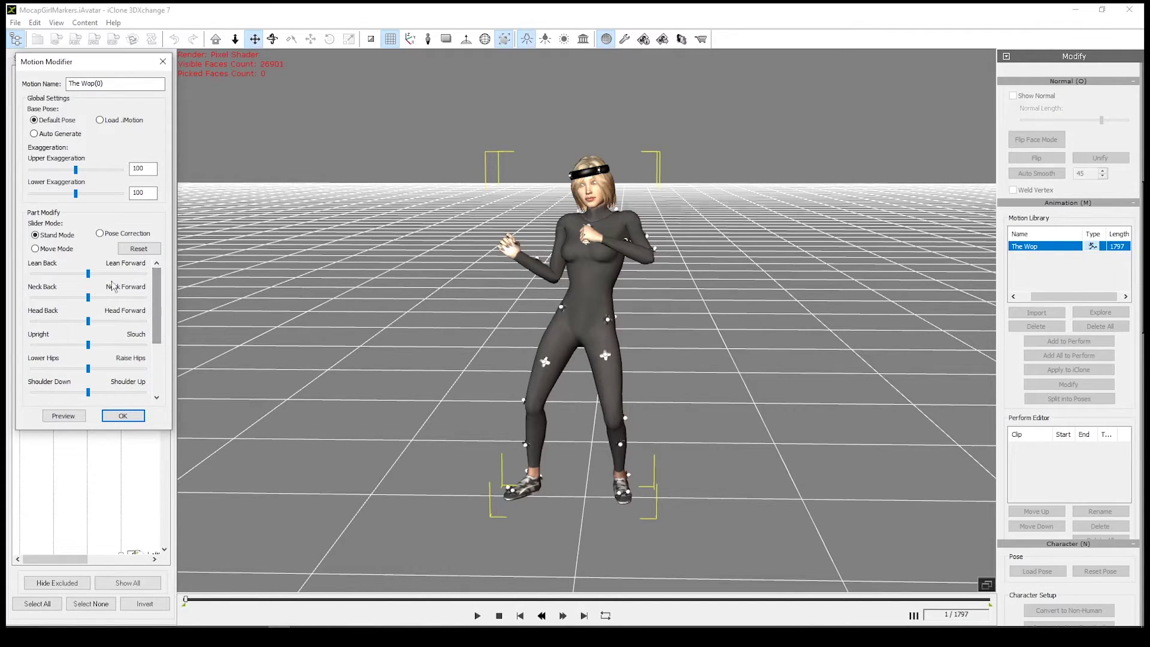
left_click_drag(88, 273, 37, 280)
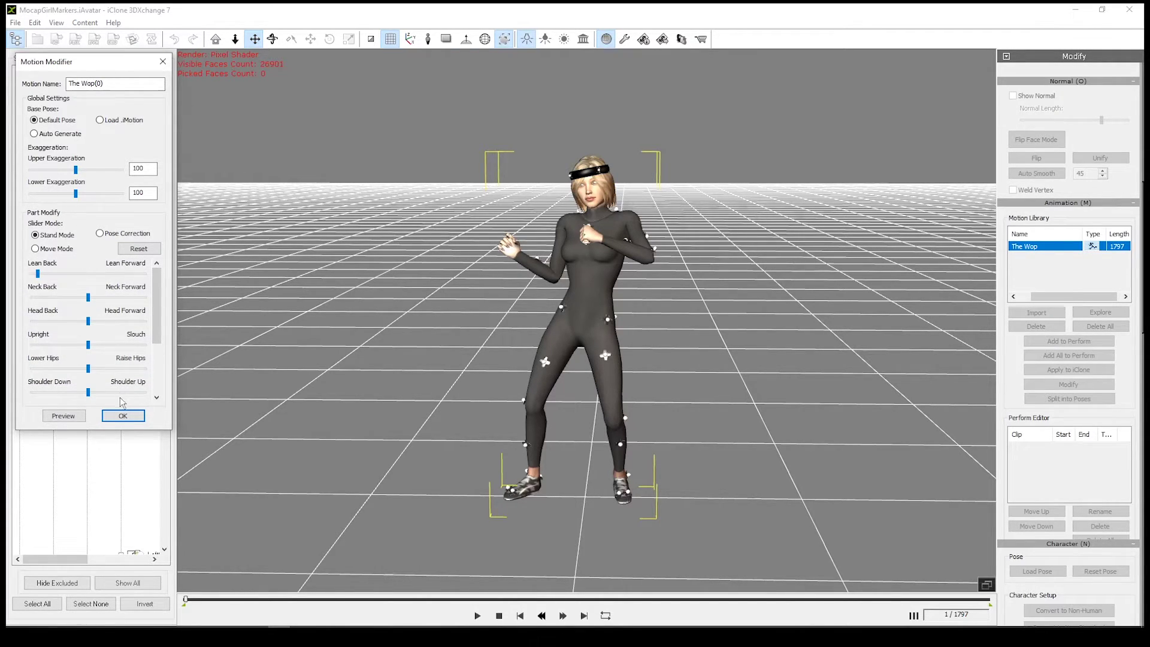
left_click(63, 414)
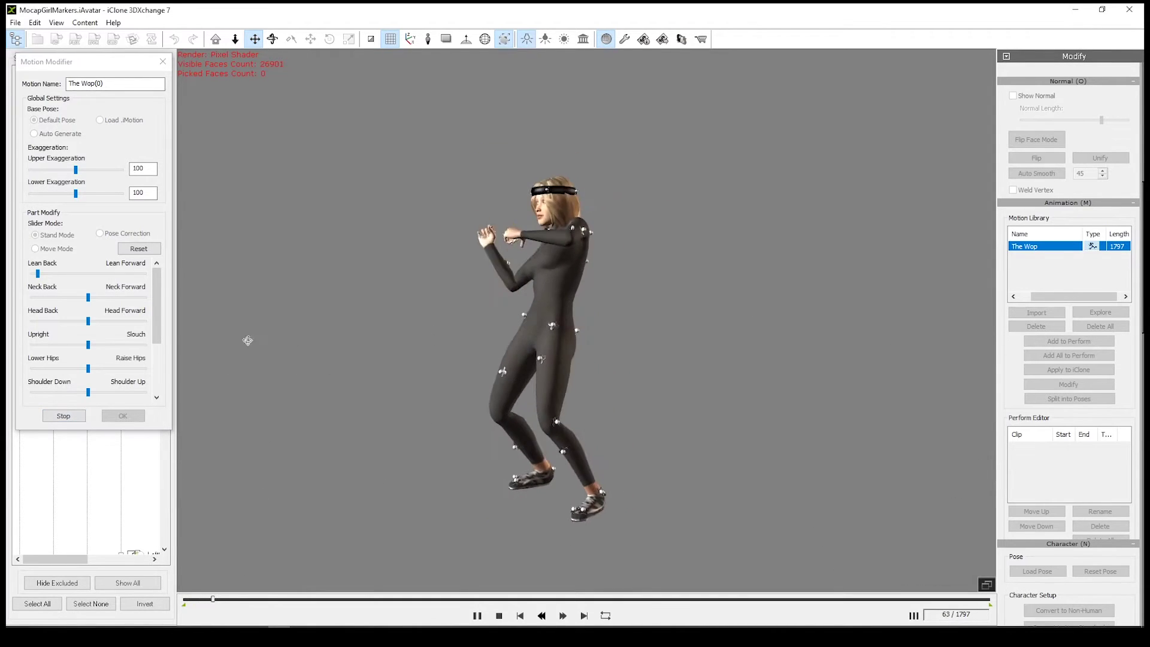
mouse_move(44, 277)
left_mouse_down()
mouse_move(163, 277)
mouse_move(7, 268)
mouse_move(152, 271)
mouse_move(57, 280)
left_mouse_up()
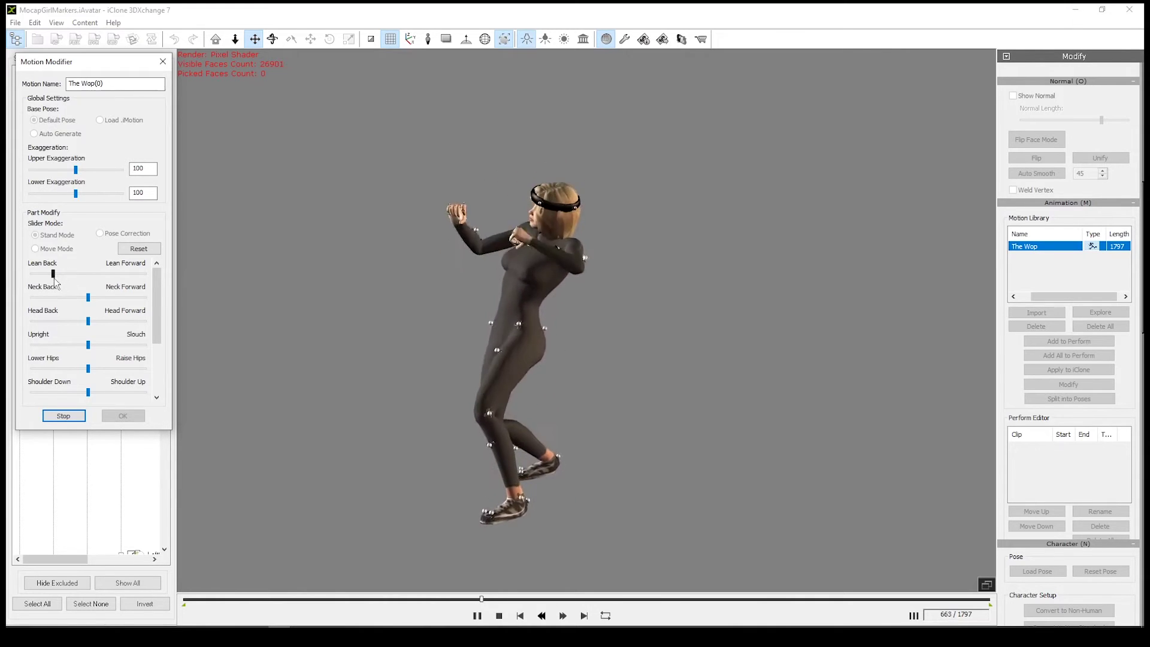
Step: Lower the hips almost fully and the shoulders partway in the motion, then stop the preview and apply the changes
left_click_drag(88, 368, 32, 369)
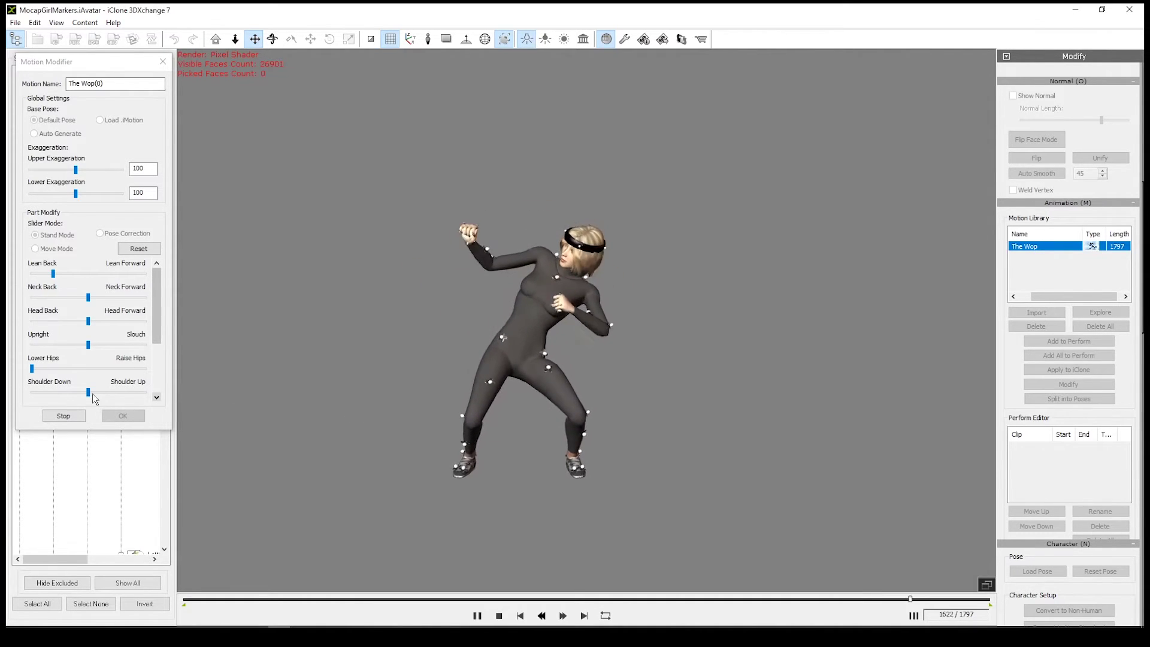
left_click_drag(88, 394, 27, 396)
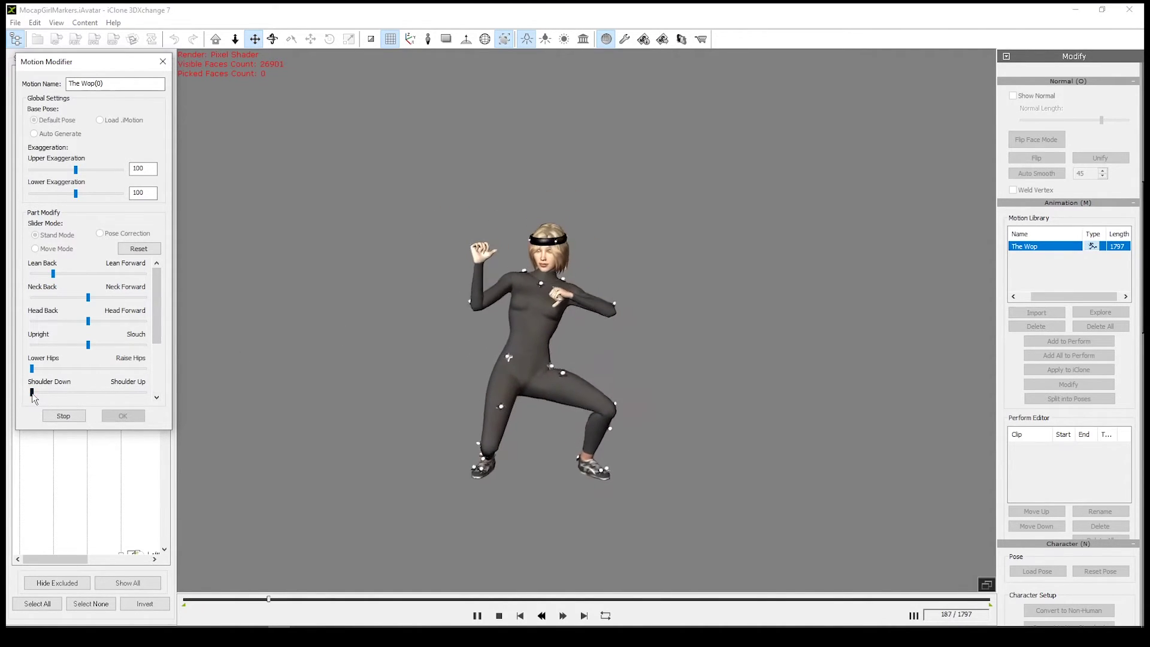
left_click_drag(32, 392, 144, 393)
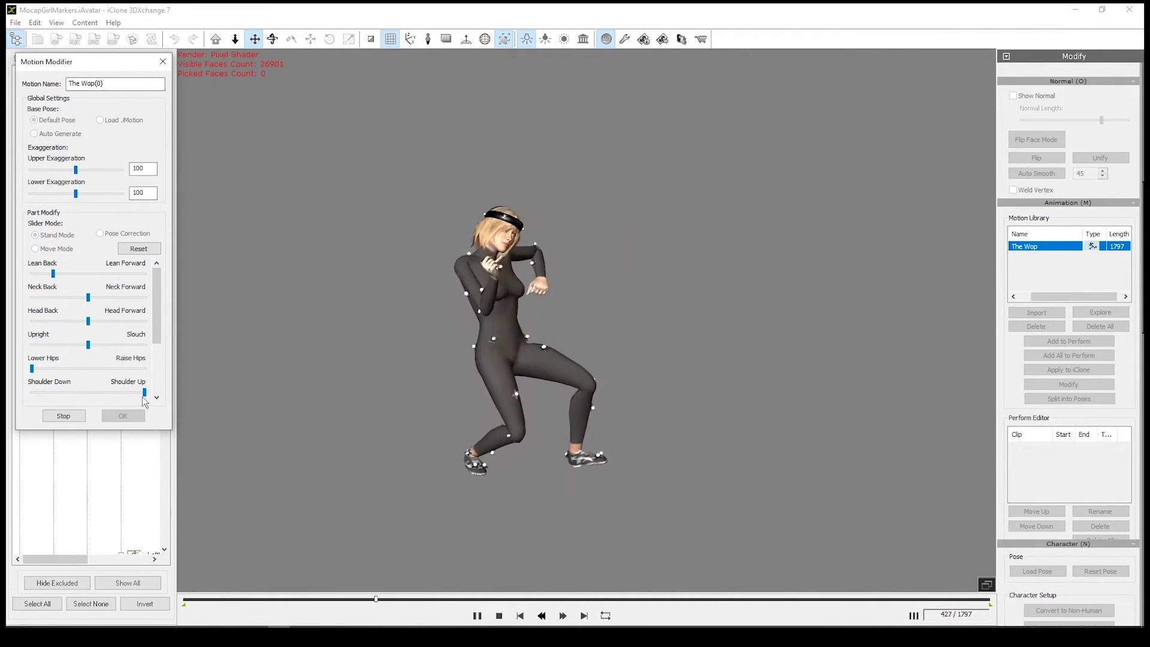
left_click_drag(145, 393, 51, 393)
left_click(63, 415)
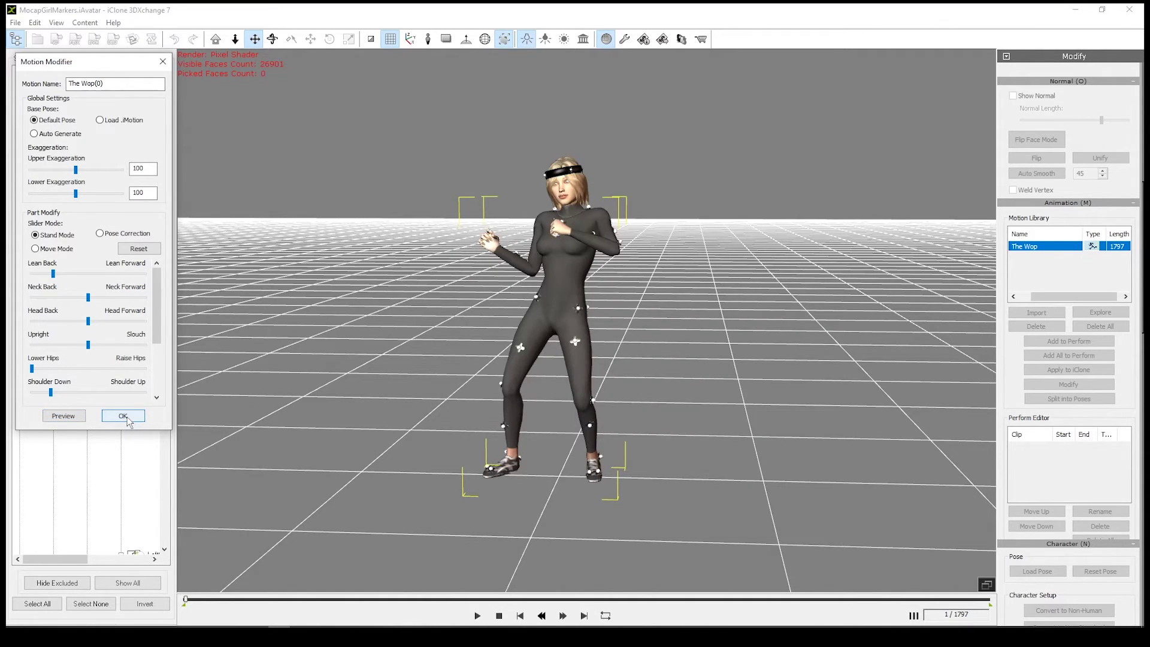
left_click(125, 418)
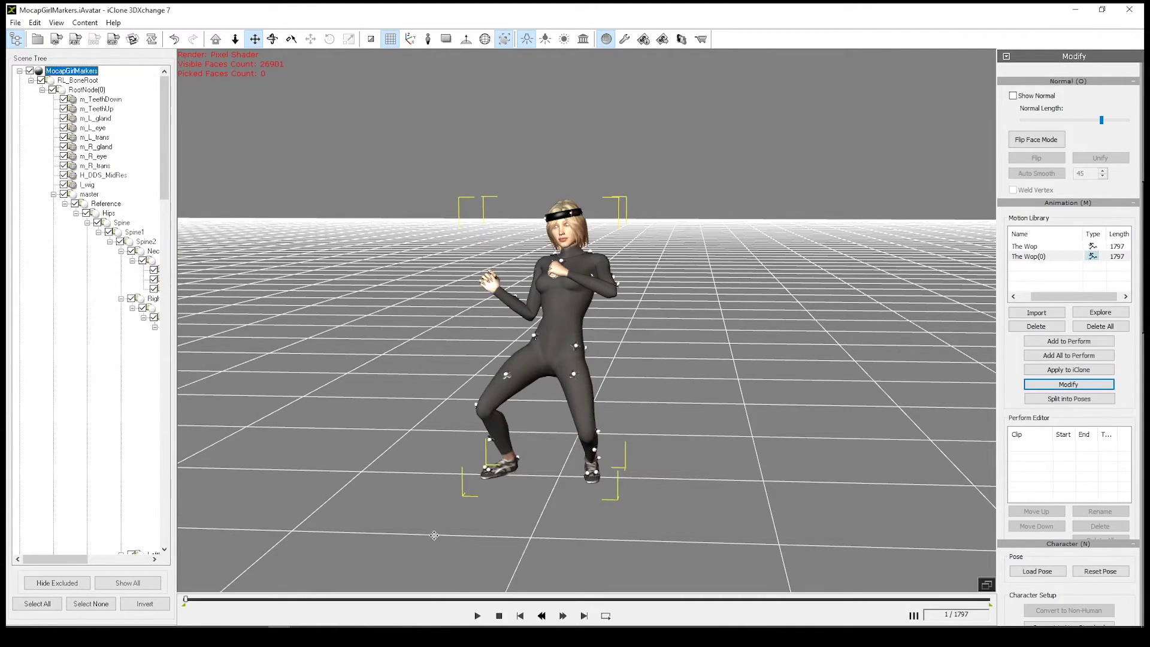
Step: Preview the modified The Wop(0) motion on the mocap girl and add it to the Perform Editor as a clip
left_click(477, 616)
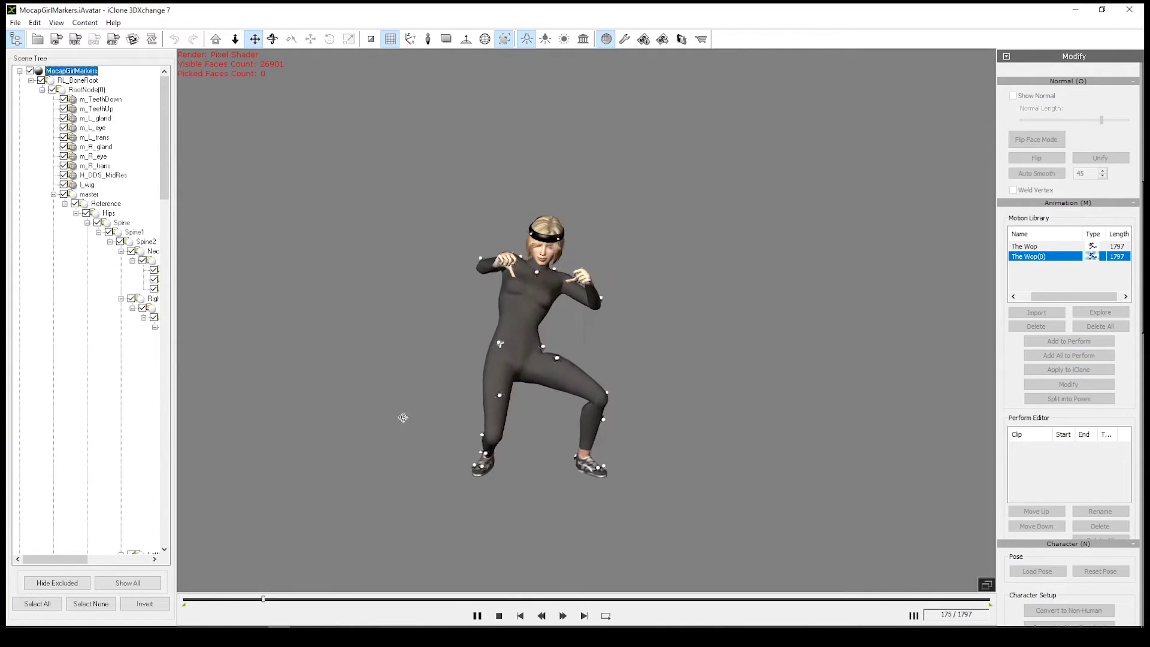
left_click(477, 616)
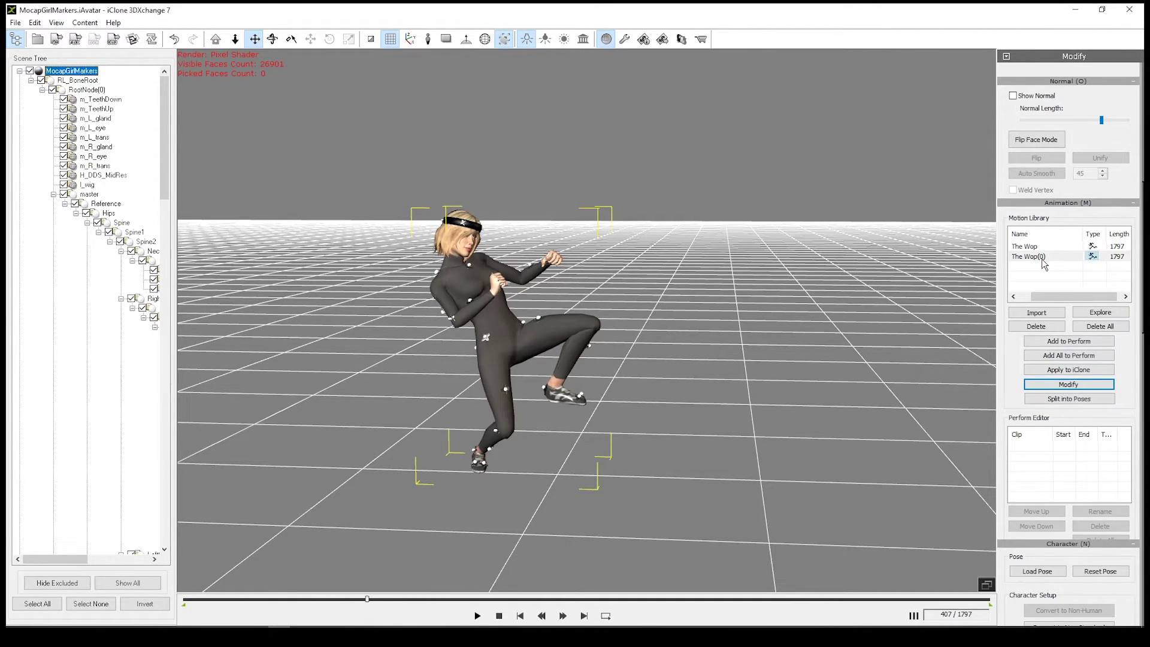
left_click(1057, 342)
double_click(1041, 446)
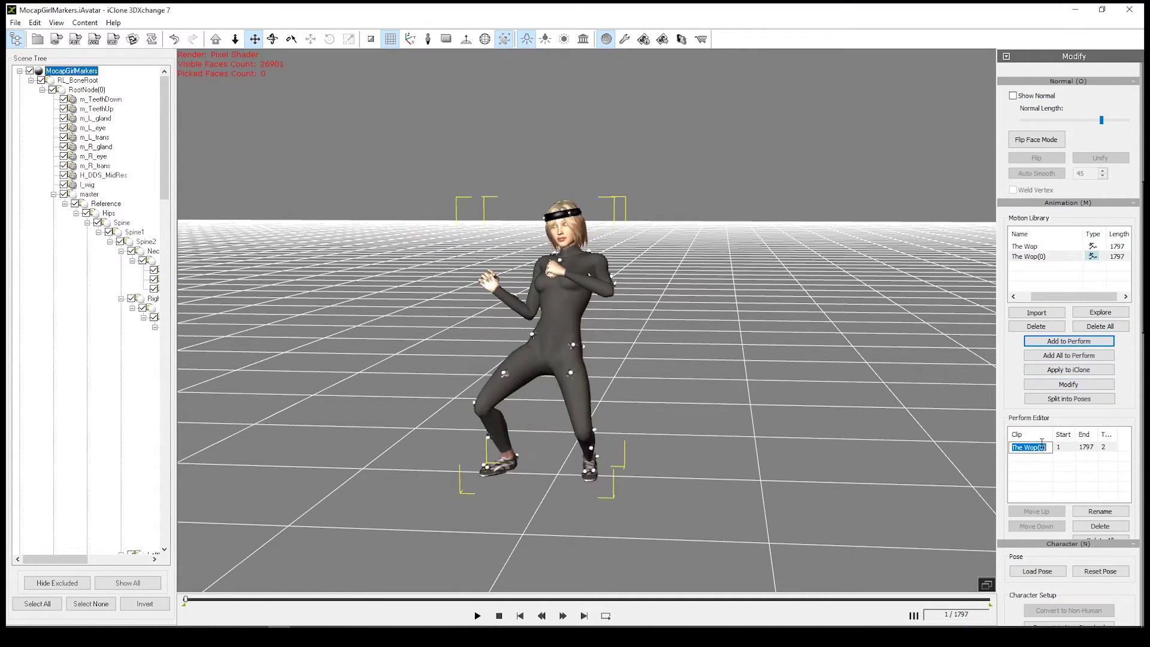
left_click(1027, 477)
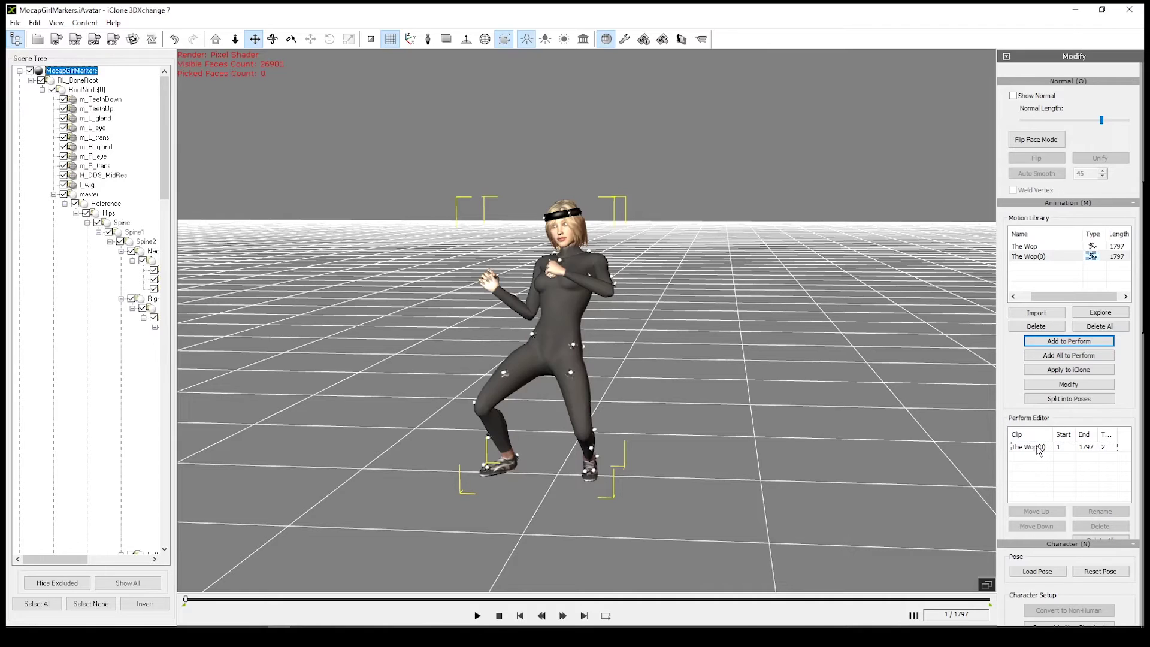
double_click(1039, 447)
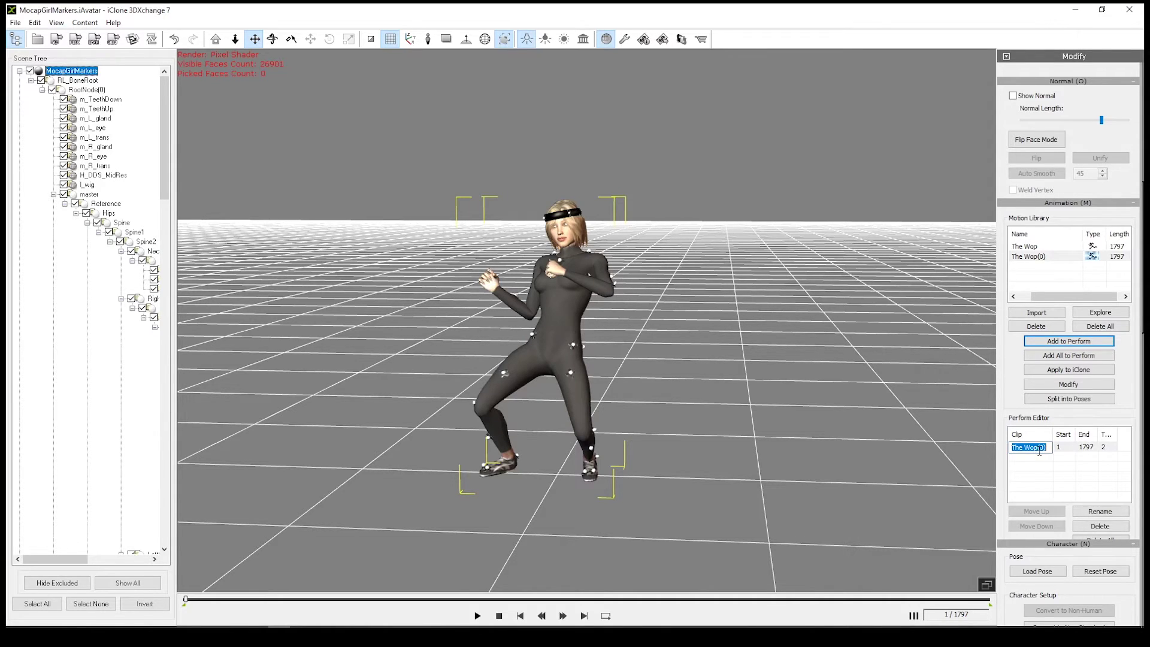
left_click(1038, 480)
Step: Review the iClone content export settings for exporting The Wop(0) as rlMotion, and close them without exporting
left_click(13, 23)
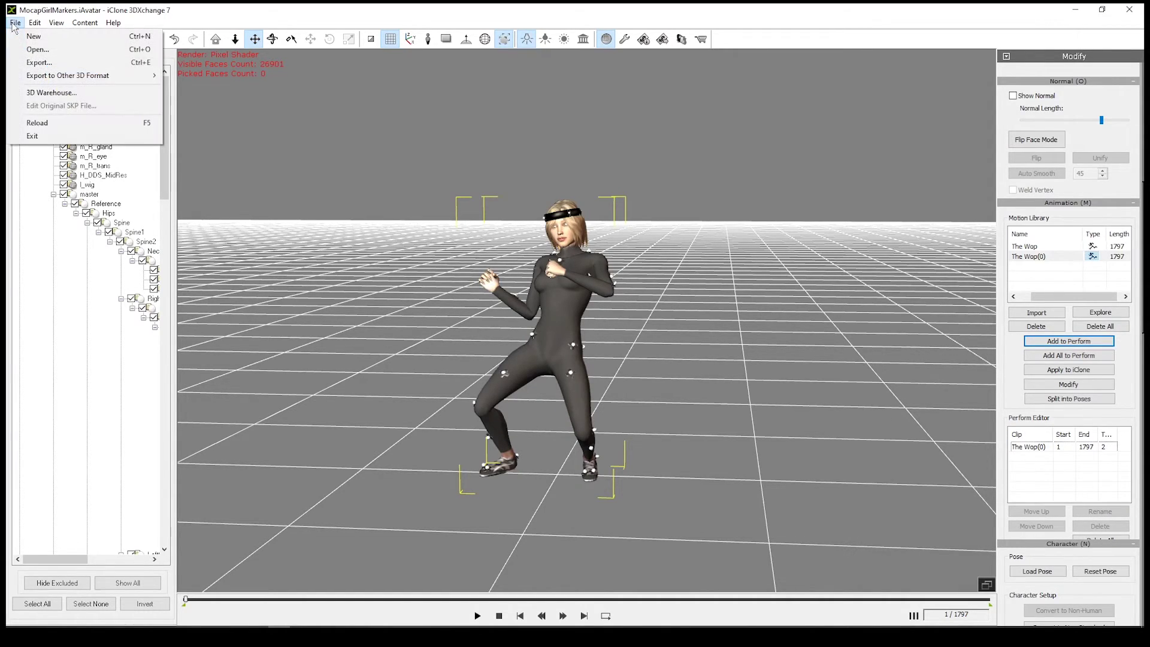
left_click(39, 64)
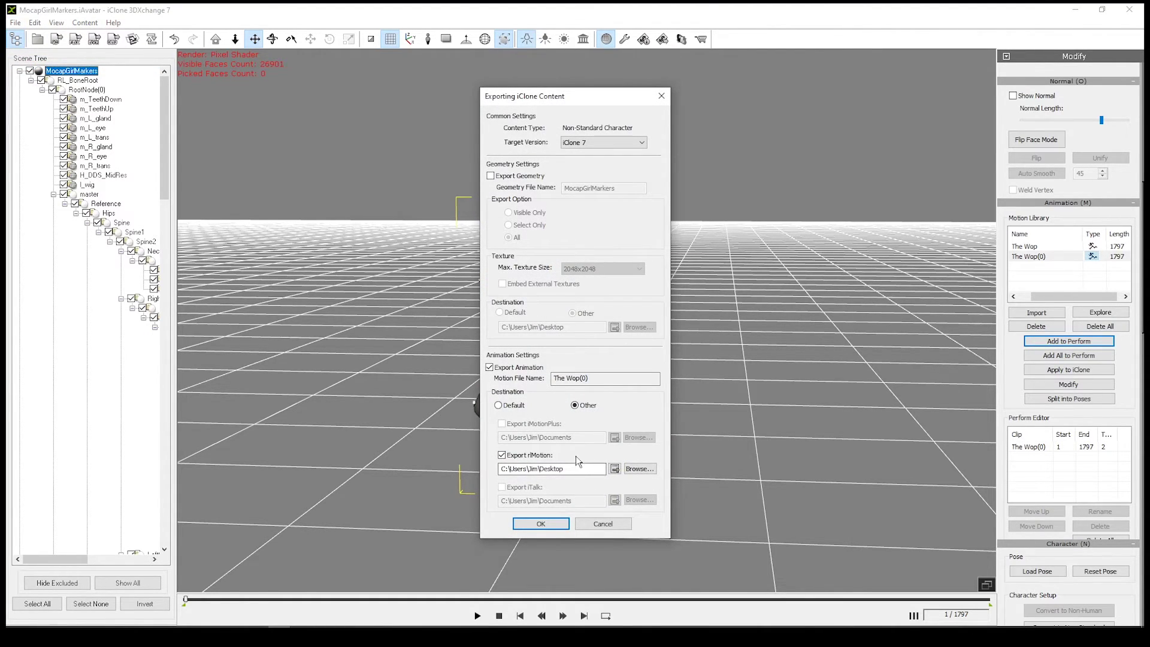
left_click(609, 525)
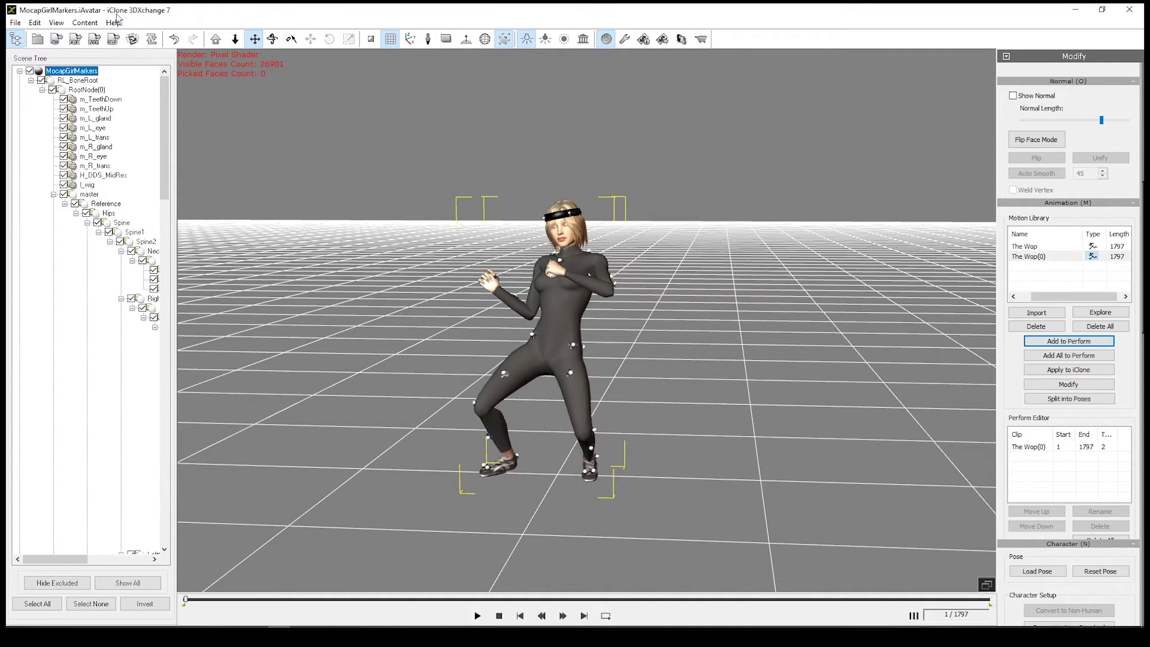
Step: Export the avatar and its animation to the Desktop as MocapGirlMarkers.fbx, choosing the MotionBuilder preset and 30 FPS sampling, and replace the existing file
left_click(76, 43)
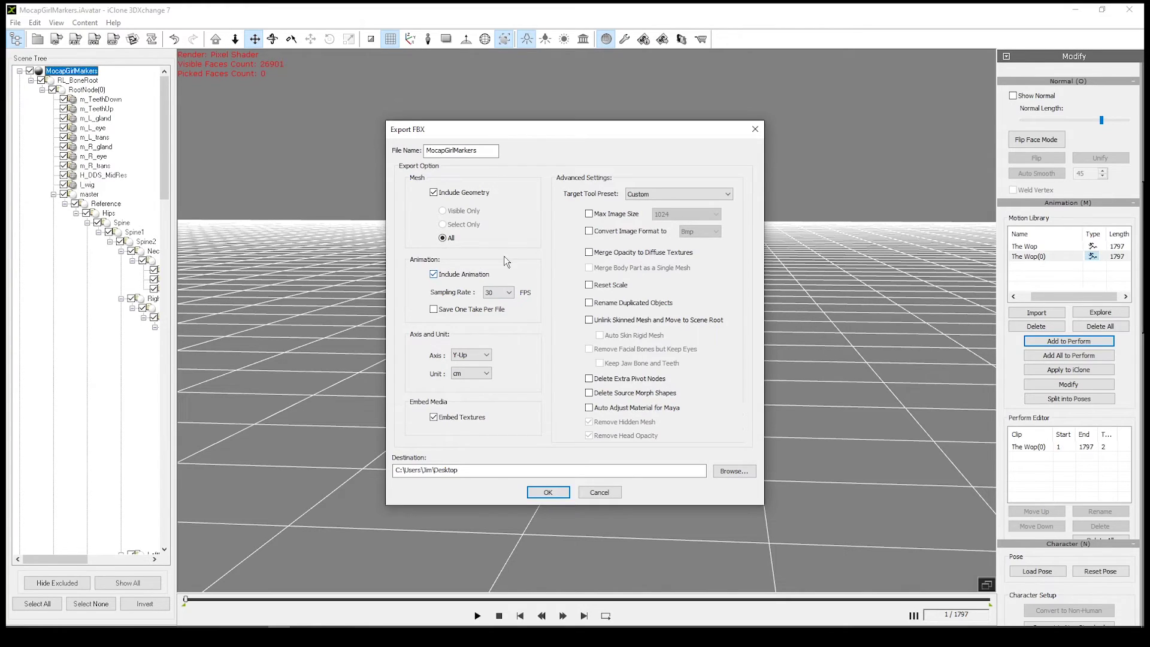
left_click(680, 196)
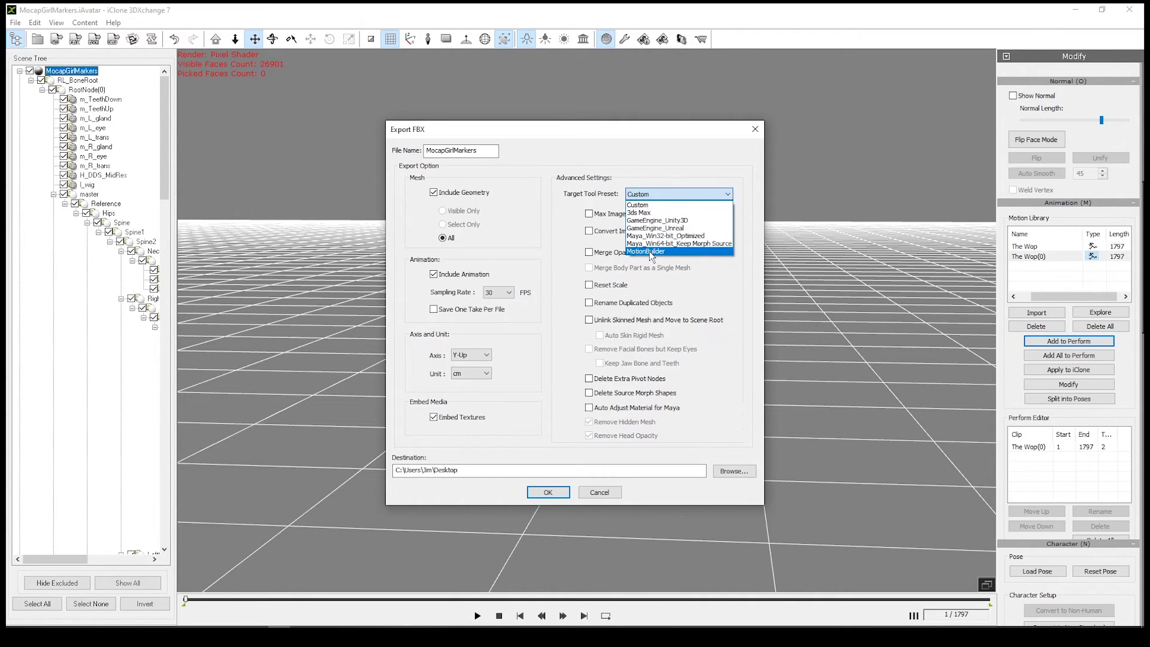
left_click(651, 252)
left_click(506, 293)
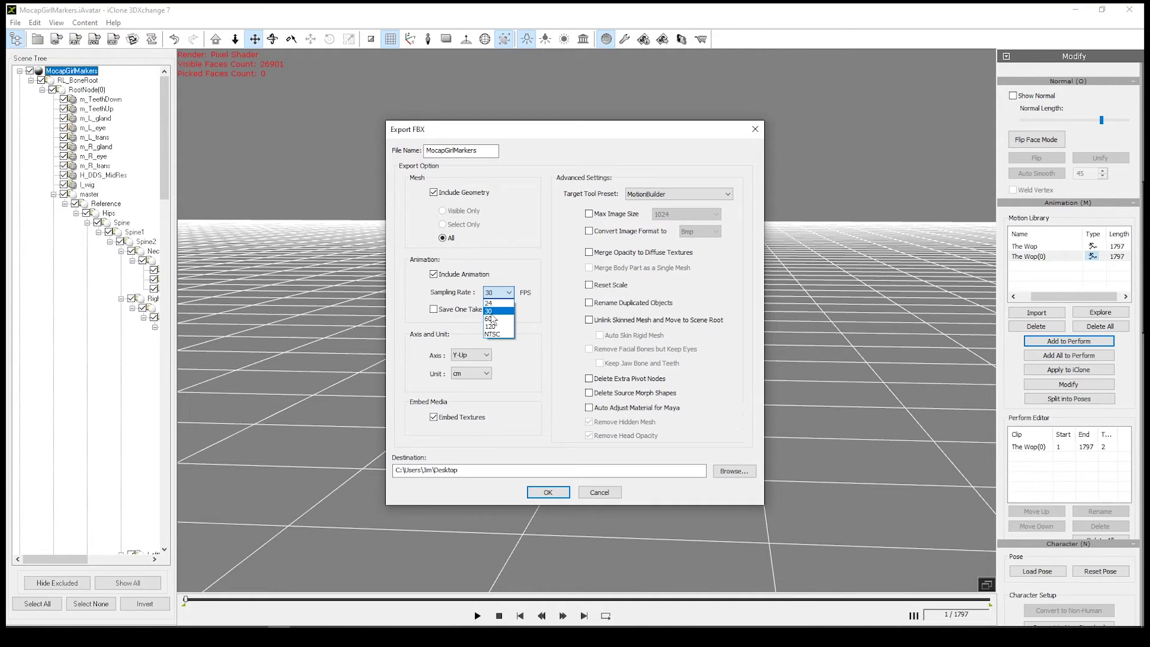
left_click(489, 311)
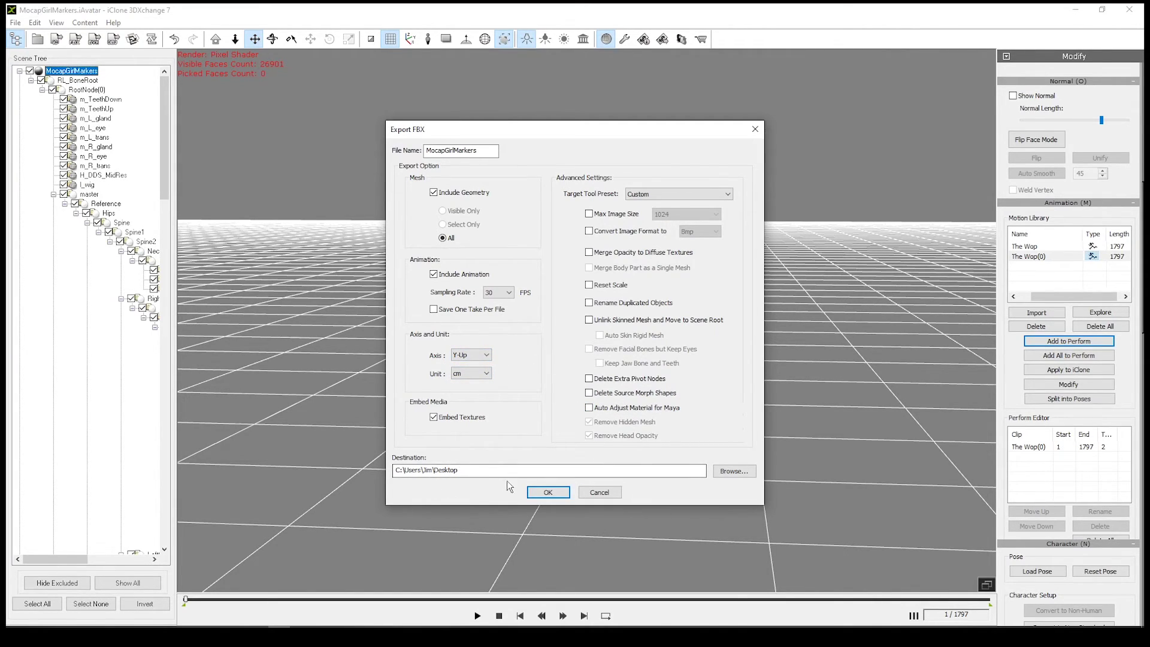
left_click(550, 494)
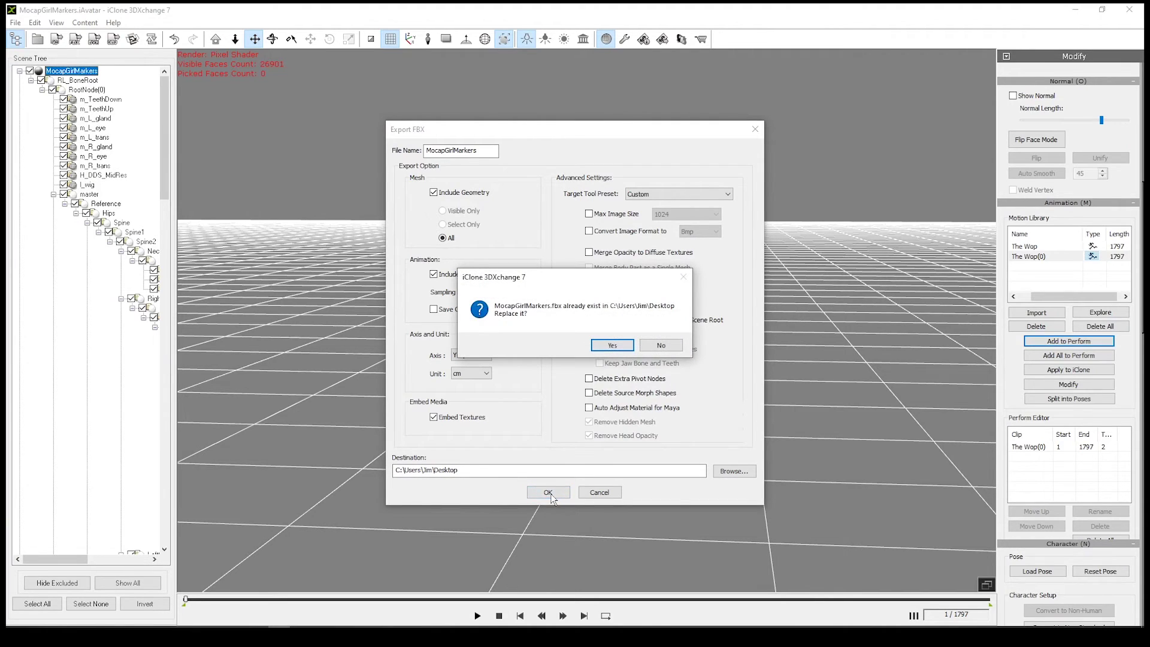
left_click(613, 345)
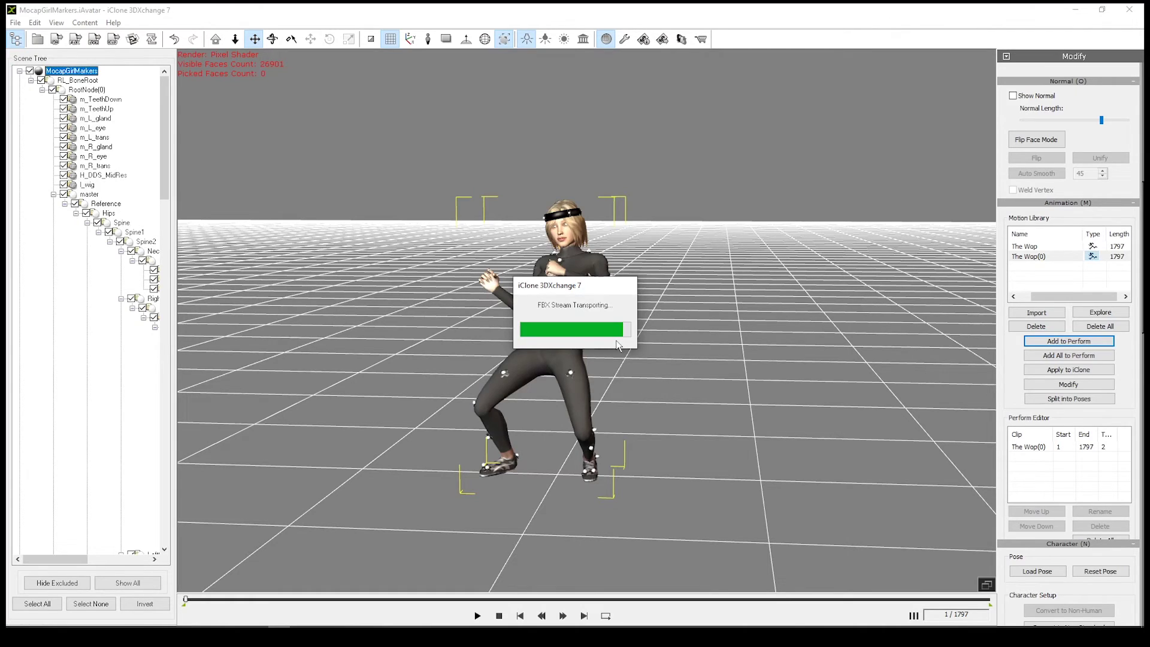
left_click(603, 342)
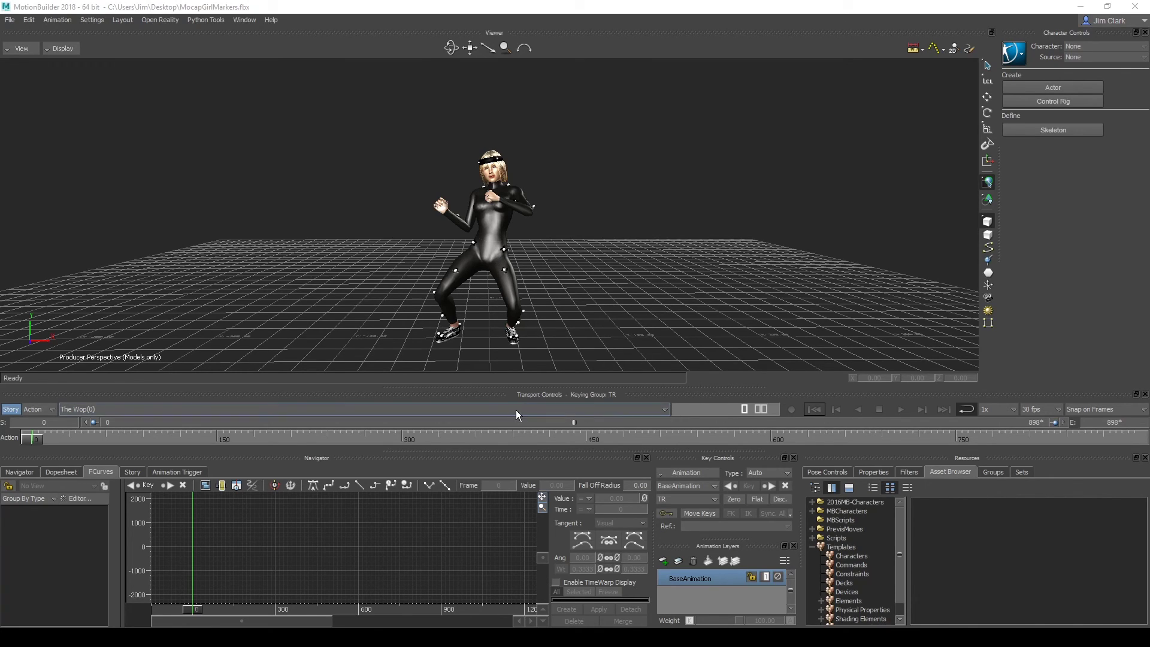
Step: Switch to MotionBuilder and play The Wop(0) animation on the mocap girl from MocapGirlMarkers.fbx
left_click(899, 408)
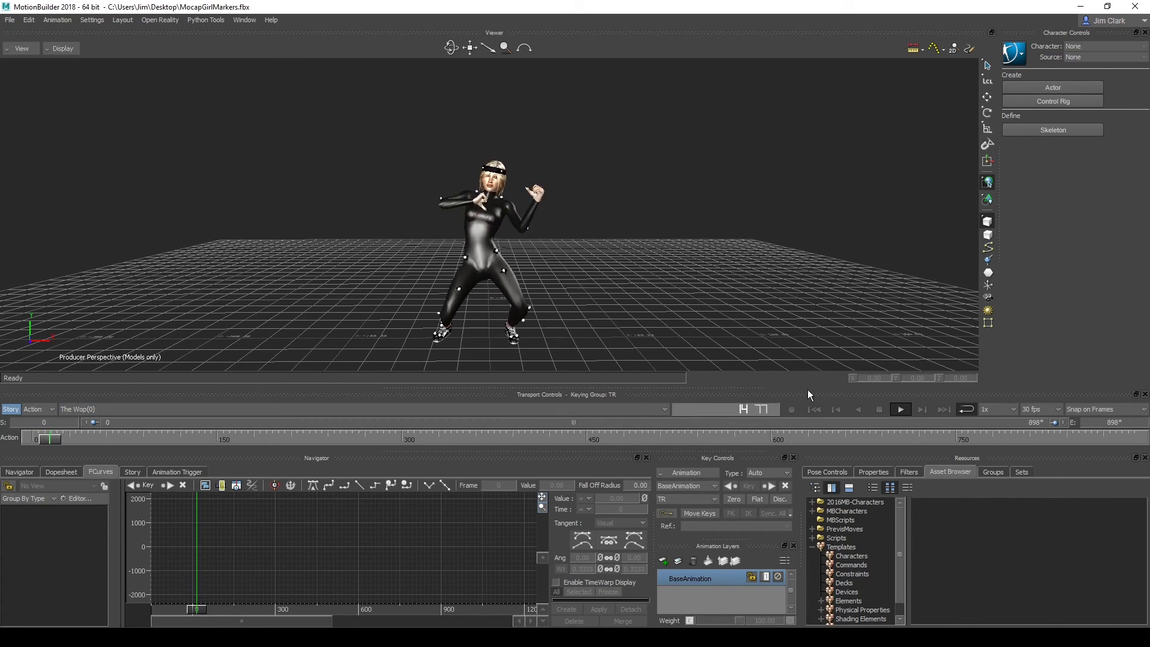